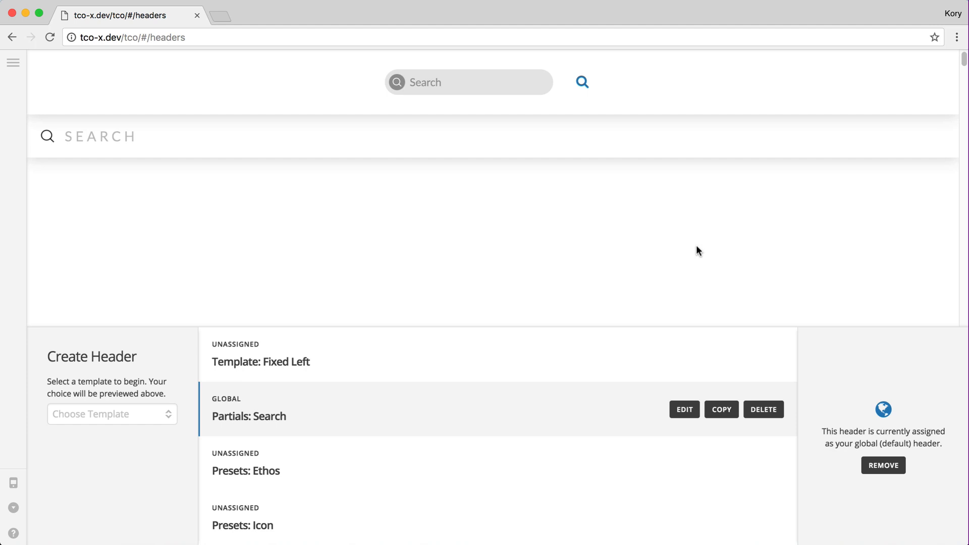
# - Open the Partials: Search header for editing and enter "this is my search..." in the rounded inline search
pyautogui.click(681, 408)
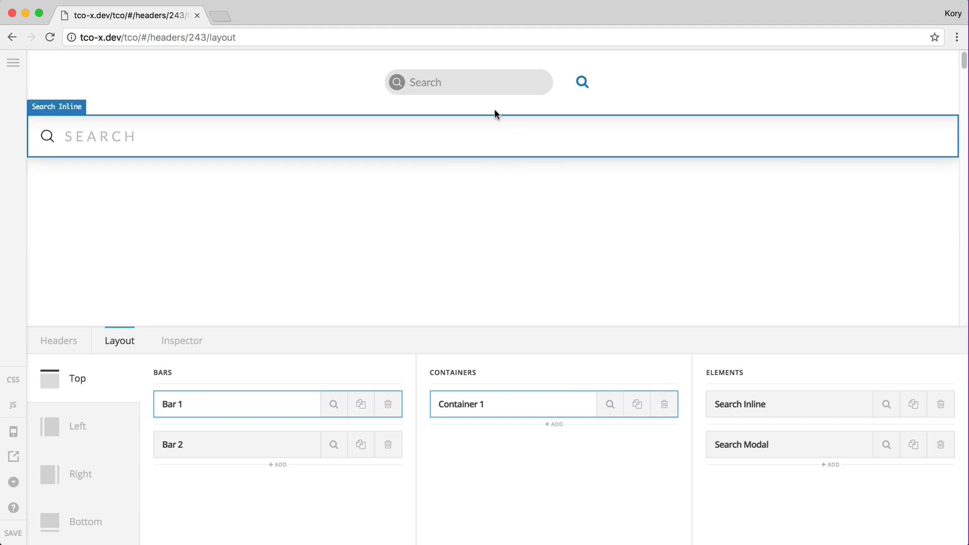
pyautogui.click(469, 88)
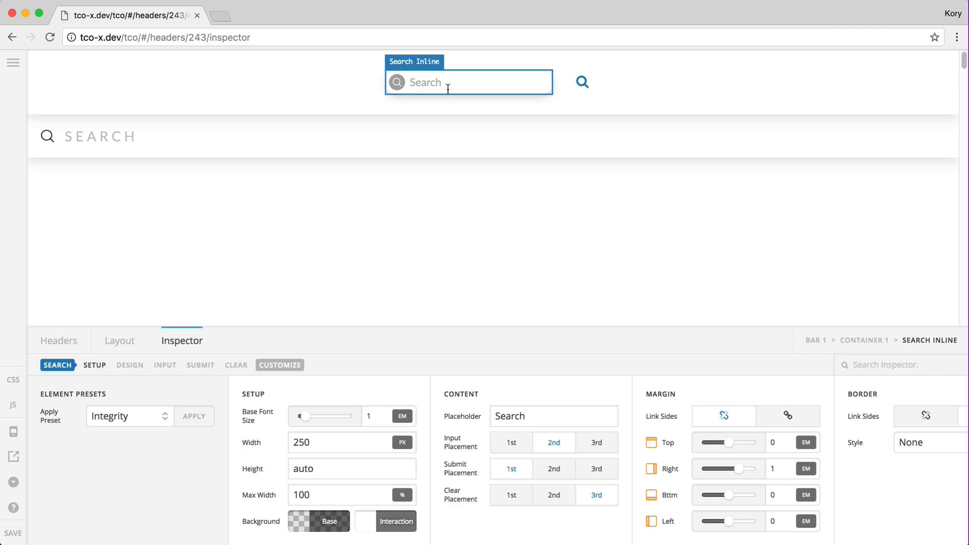
pyautogui.write('this is my search...')
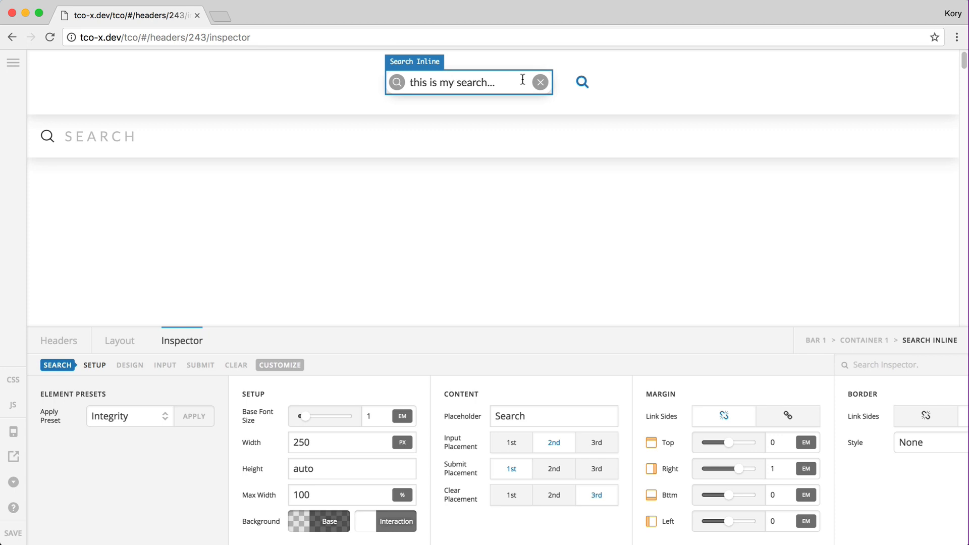
pyautogui.click(505, 198)
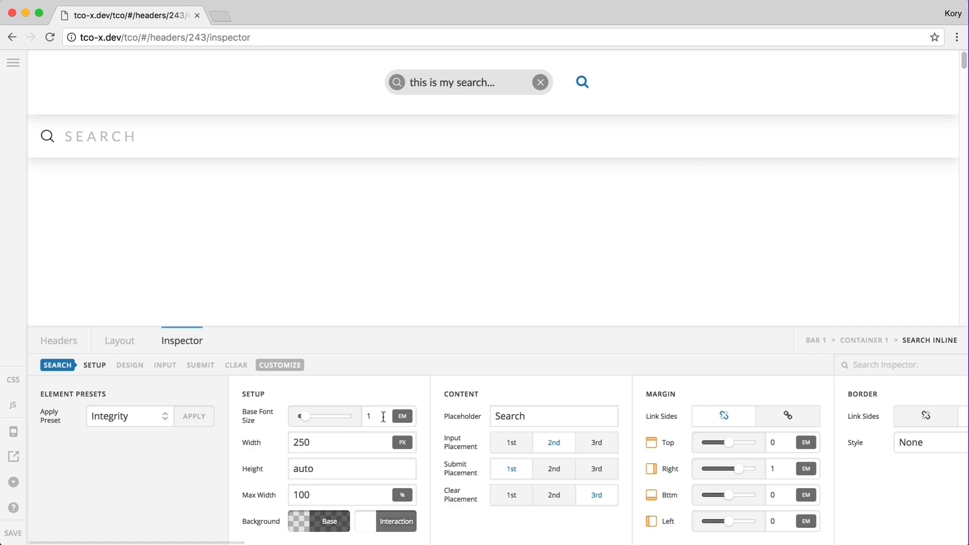
# - Check the width, height and max width settings of the rounded inline search
pyautogui.click(306, 435)
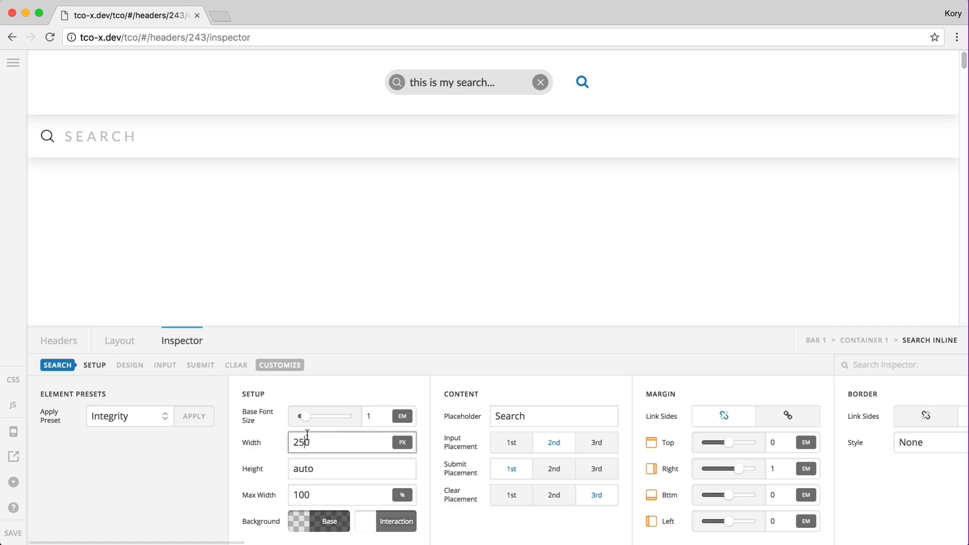
pyautogui.click(305, 468)
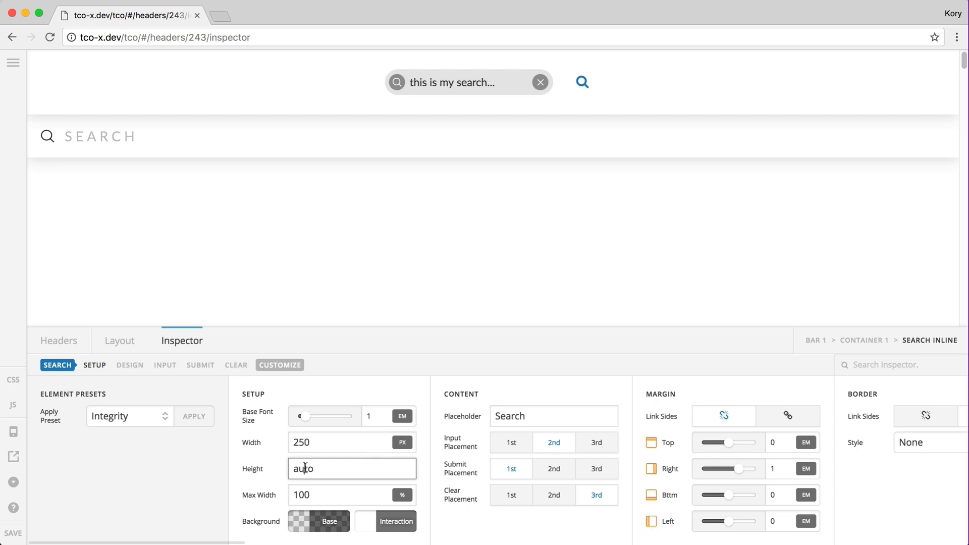
pyautogui.click(318, 495)
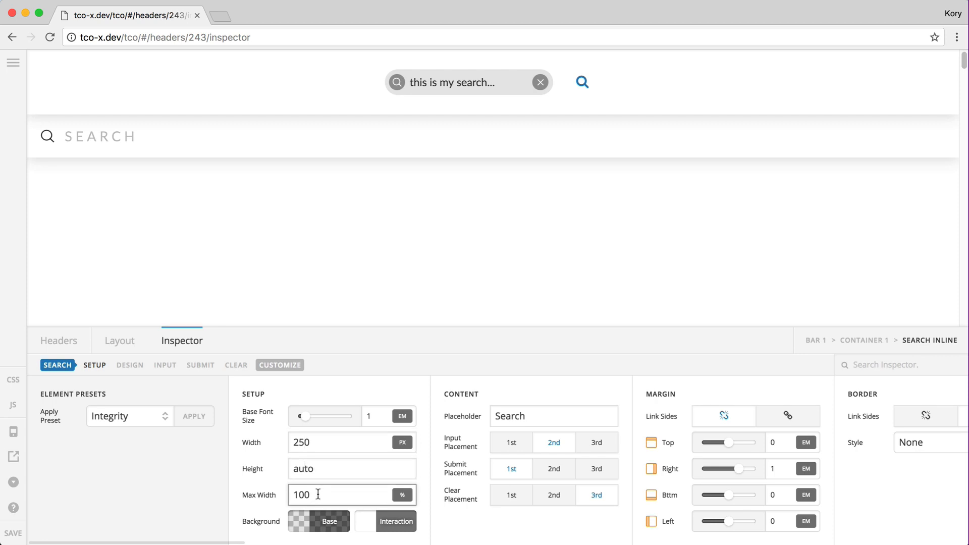
# - Enter "this is a search..." in the full-width inline search and check its width and height settings
pyautogui.click(483, 140)
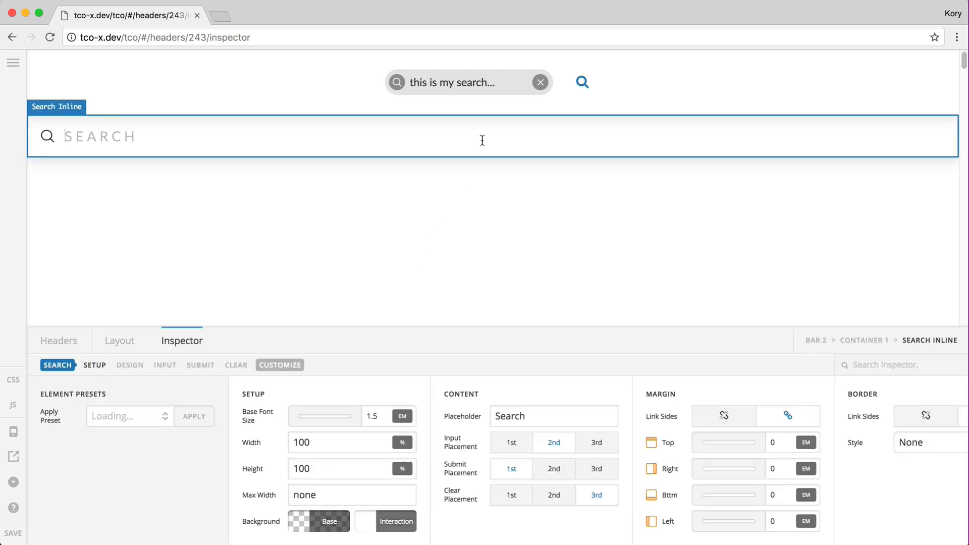
pyautogui.write('this is a search')
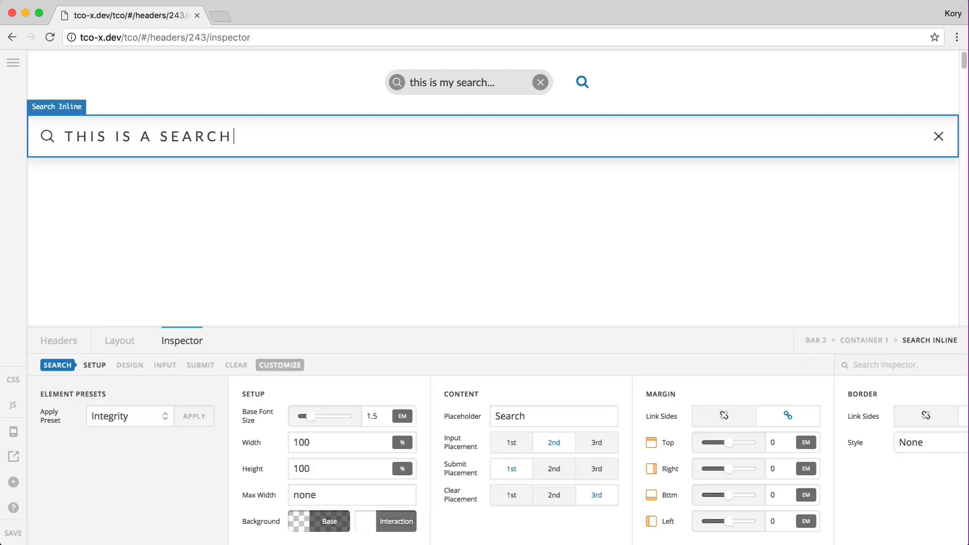
pyautogui.write('...')
pyautogui.click(336, 448)
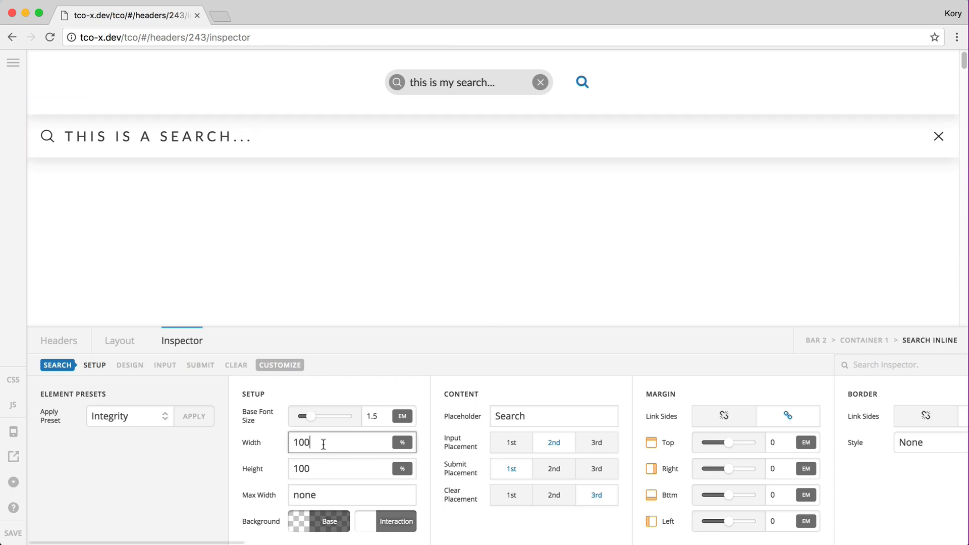
pyautogui.click(318, 463)
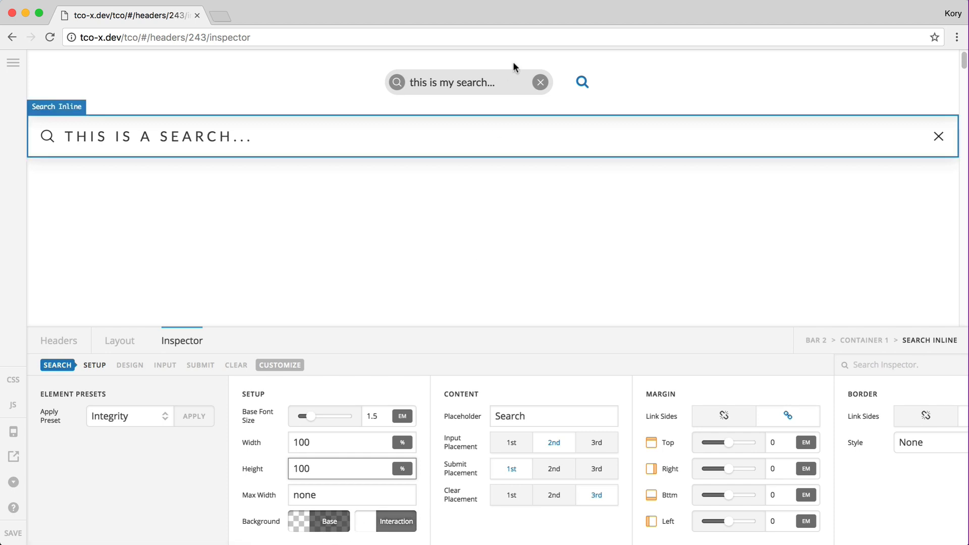
# - Select the rounded inline search in the first bar and clear its sample text
pyautogui.click(469, 86)
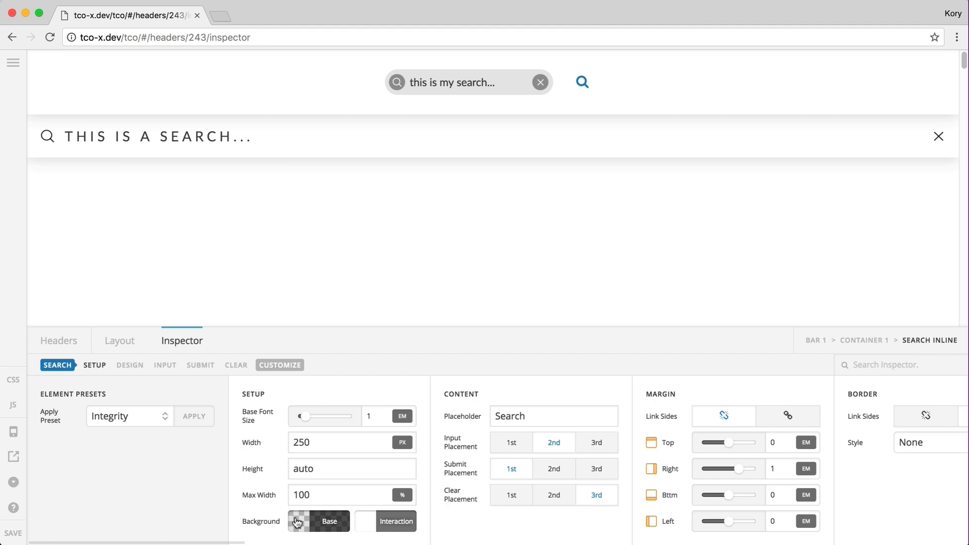
pyautogui.click(469, 89)
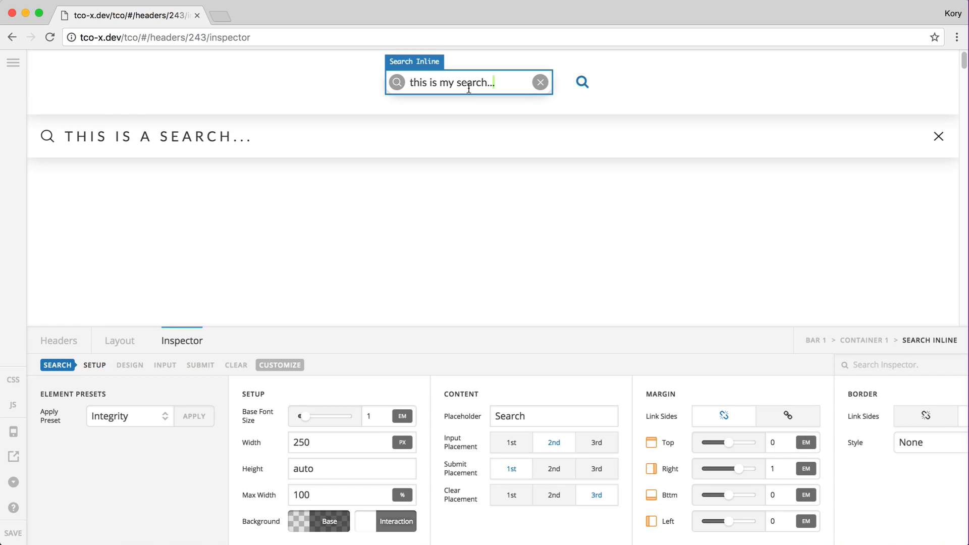
pyautogui.press('super+a')
pyautogui.press('BackSpace')
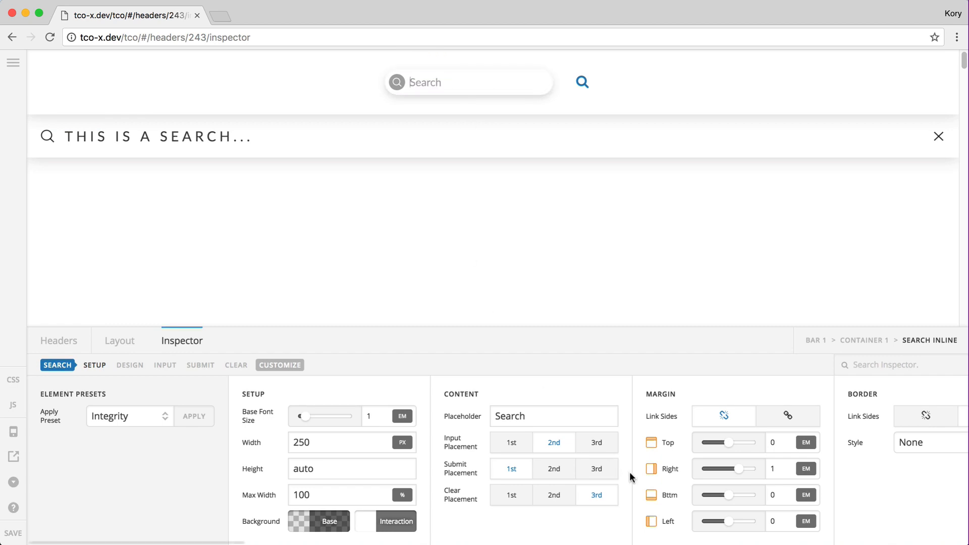
# - Show the rounded search's input settings and enter "search..." as sample text in its preview
pyautogui.click(162, 366)
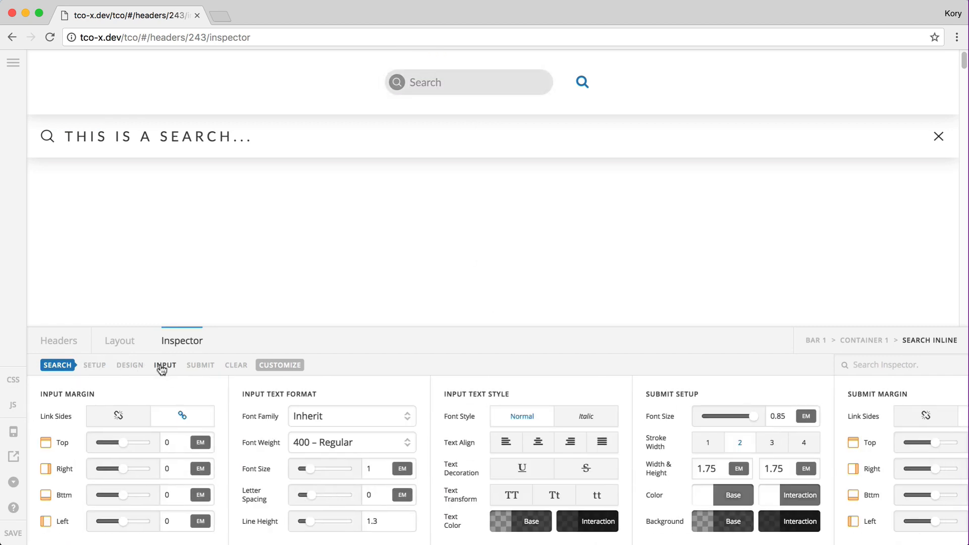
pyautogui.hscroll(3, 555, 505)
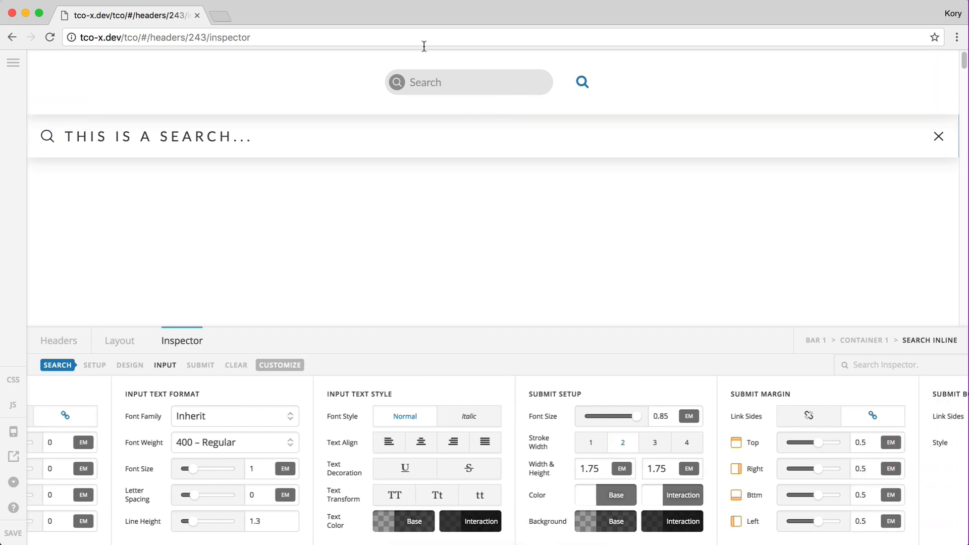
pyautogui.click(434, 82)
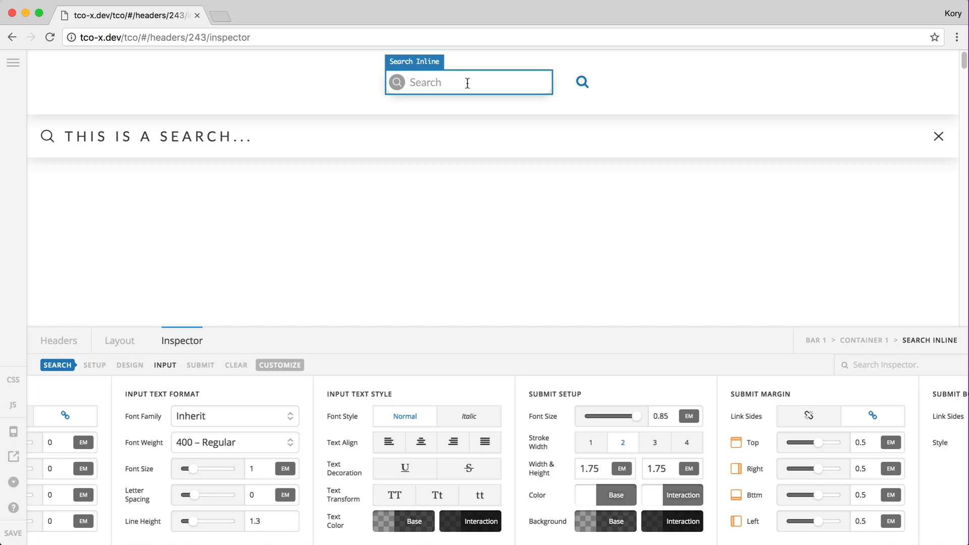
pyautogui.write('search...')
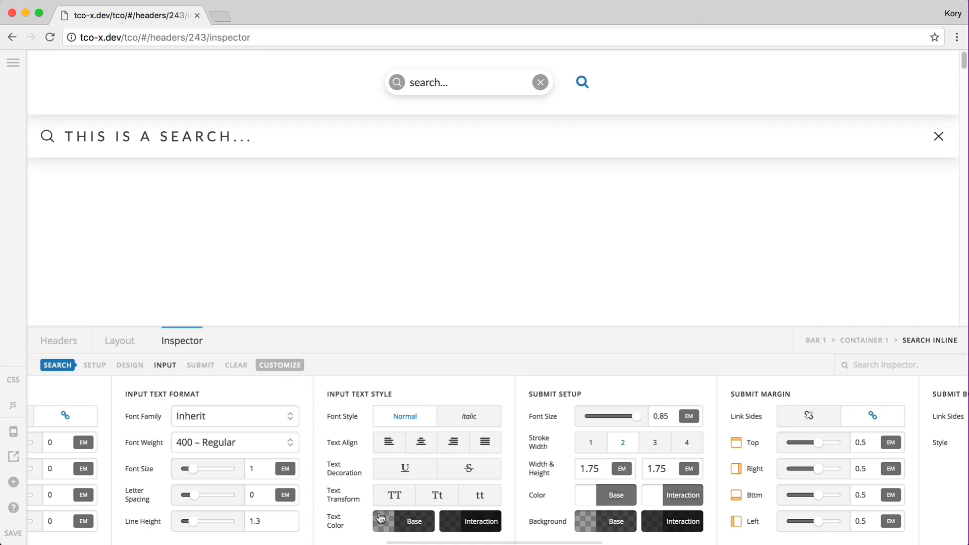
# - Return to the rounded search's setup settings and clear the sample text from its preview
pyautogui.hscroll(-6, 376, 520)
pyautogui.hscroll(-15, 380, 518)
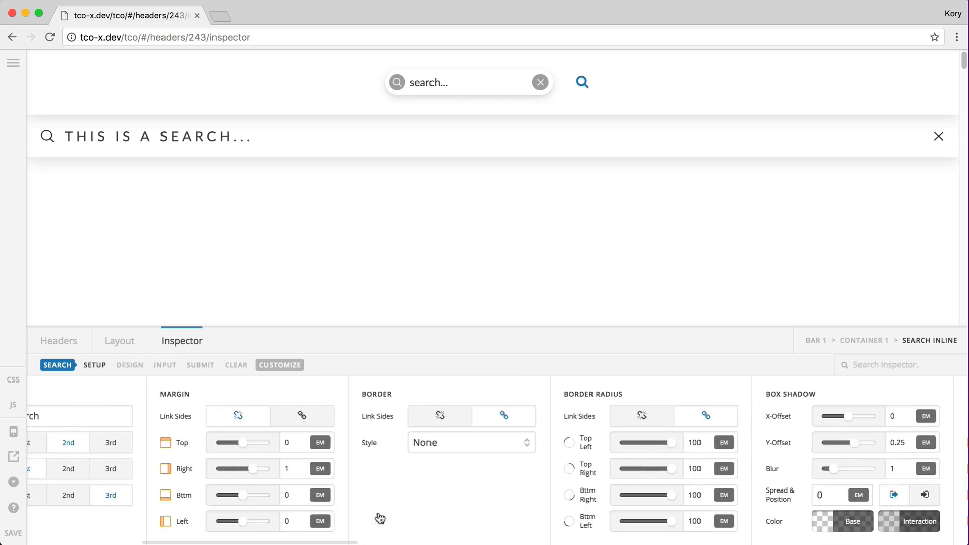
pyautogui.hscroll(-8, 379, 518)
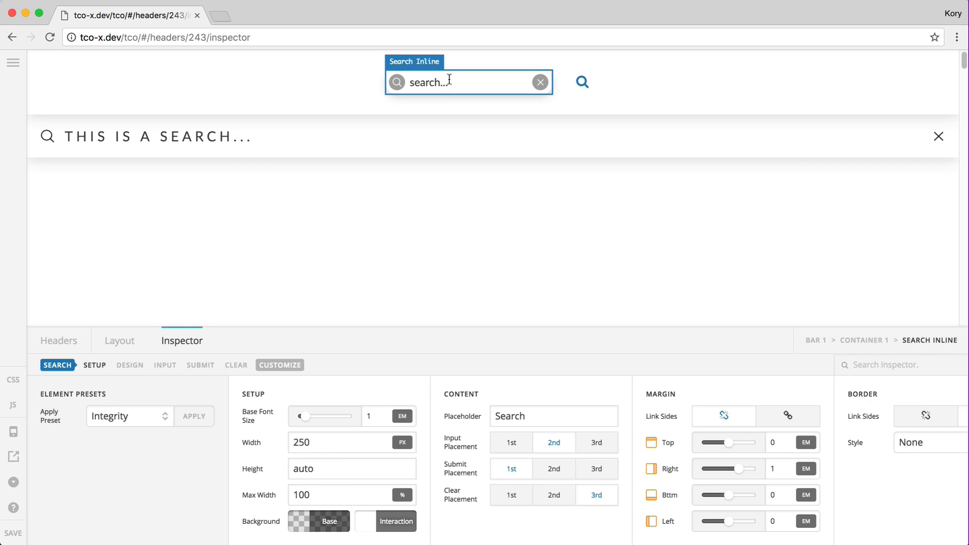
pyautogui.doubleClick(422, 84)
pyautogui.click(538, 82)
# - Set the rounded search's placeholder to "start typing..."
pyautogui.hscroll(3, 496, 411)
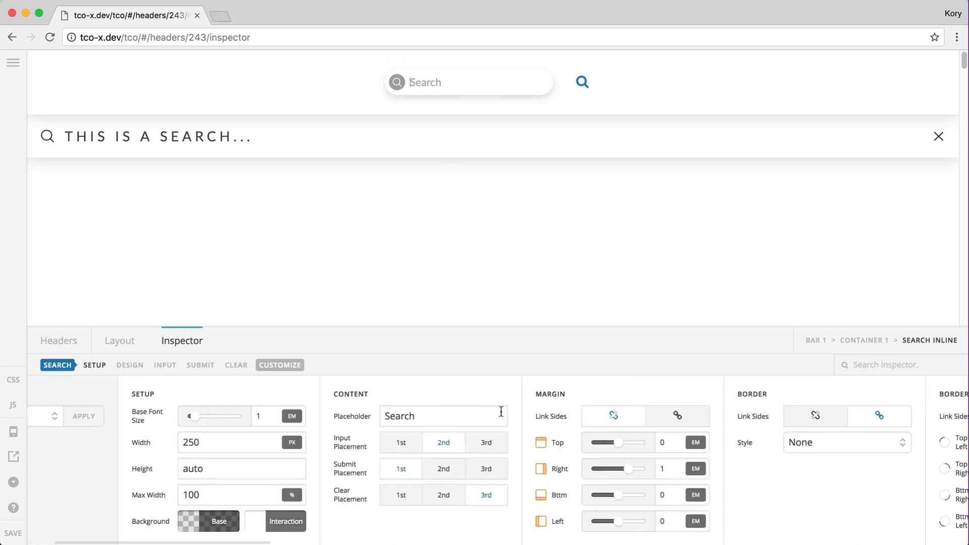
pyautogui.click(452, 416)
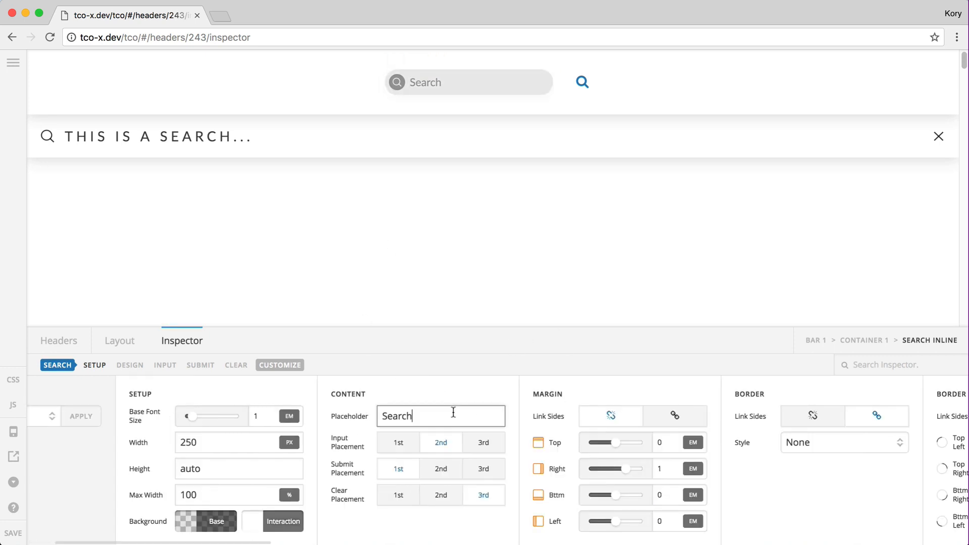
pyautogui.doubleClick(400, 417)
pyautogui.write('start typing...')
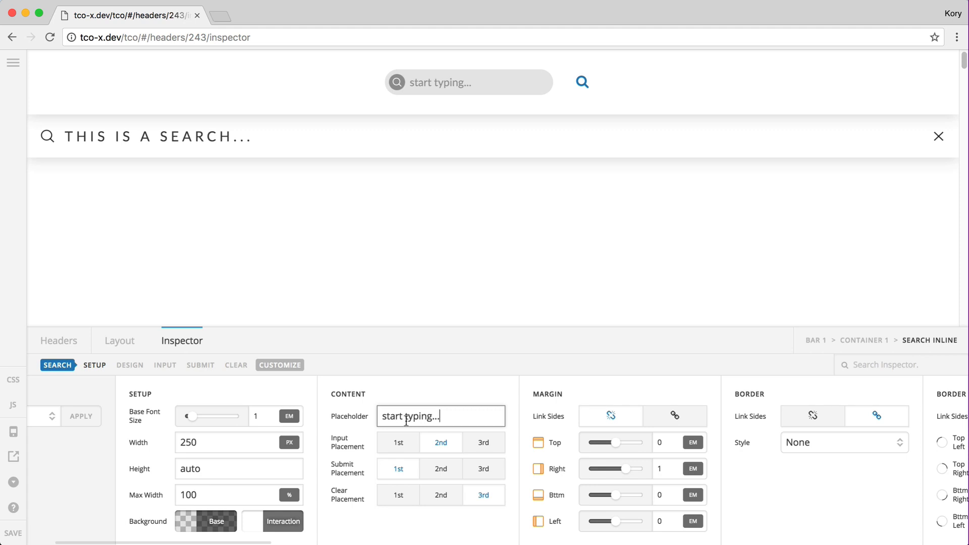
# - Set the linked border radius of all four corners of the rounded search to 0 em
pyautogui.hscroll(5, 583, 450)
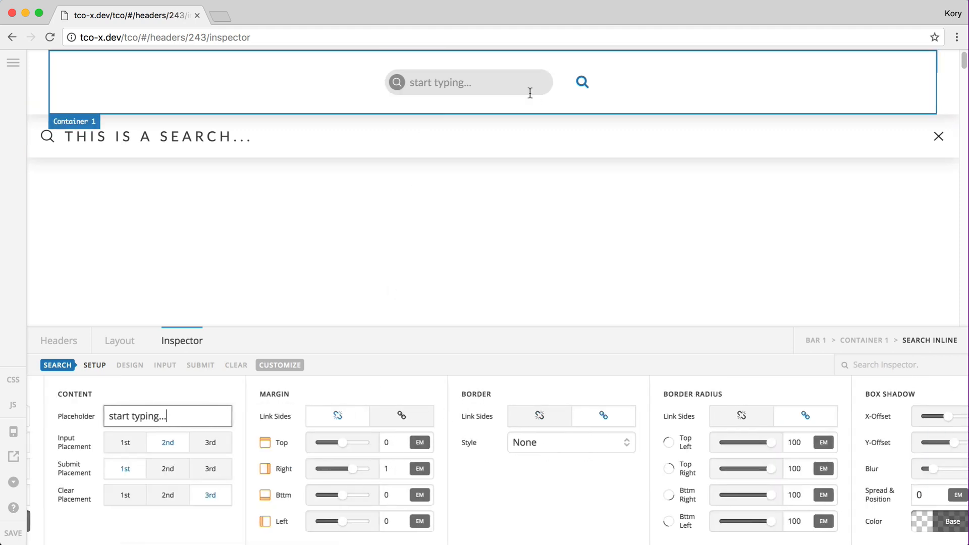
pyautogui.hscroll(4, 458, 486)
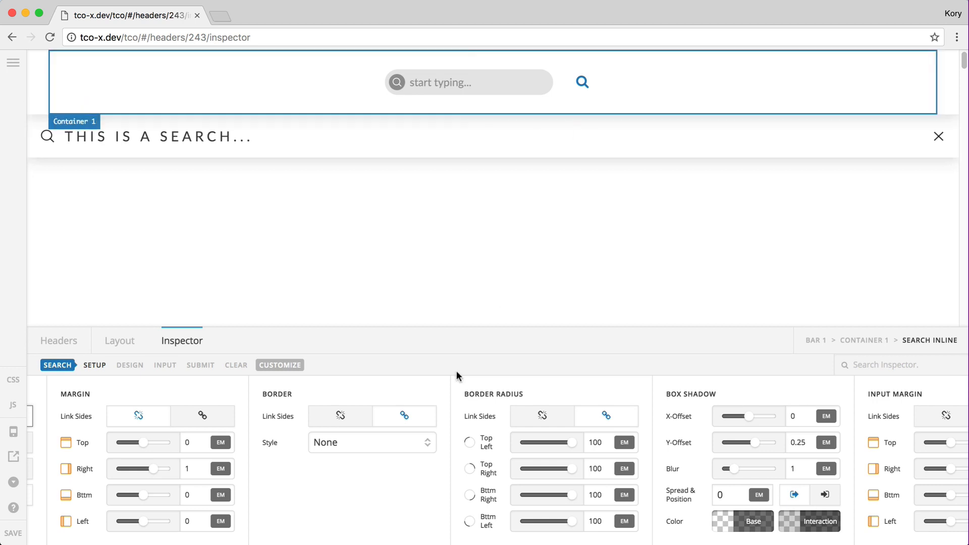
pyautogui.hscroll(4, 444, 384)
pyautogui.doubleClick(389, 443)
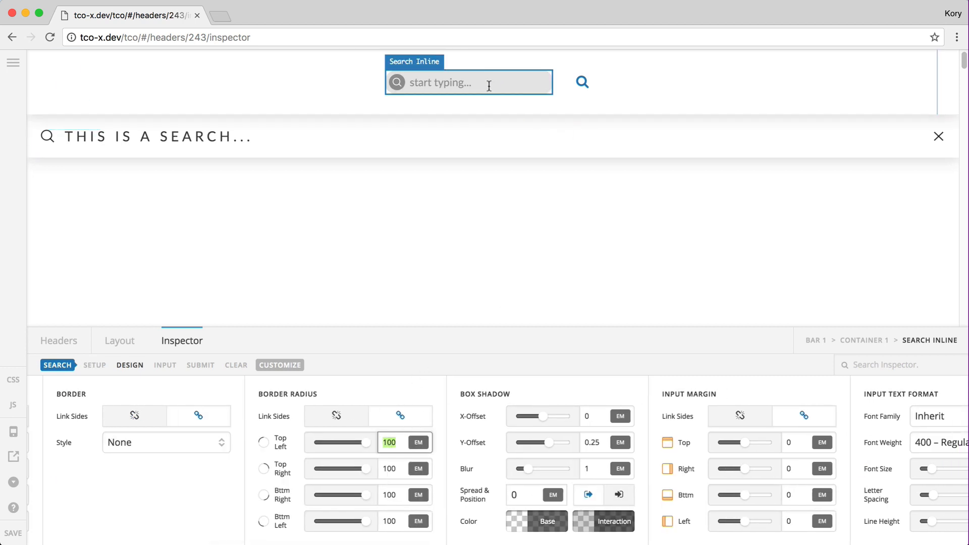
pyautogui.write('0')
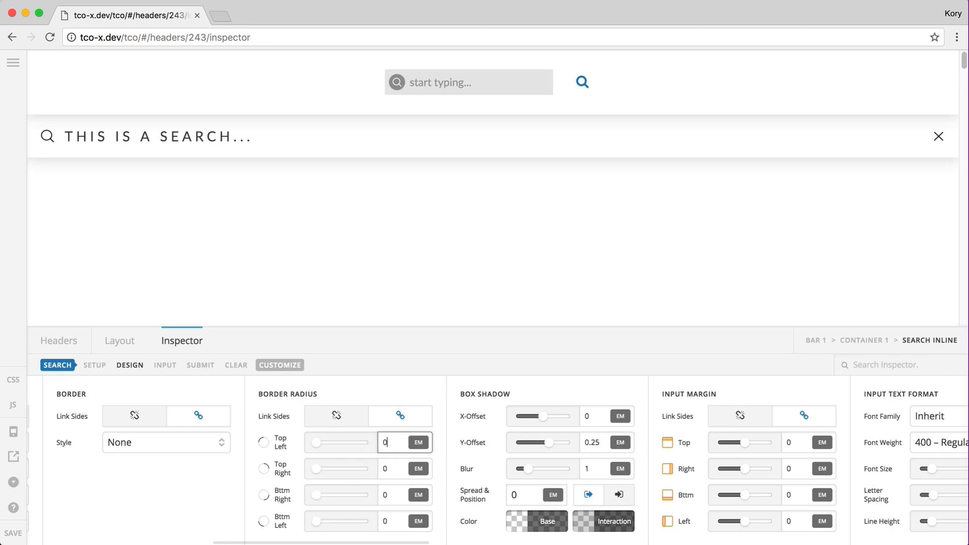
# - Restore the search's linked border radius to 100 em on all corners
pyautogui.press('BackSpace')
pyautogui.write('1000')
pyautogui.press('BackSpace')
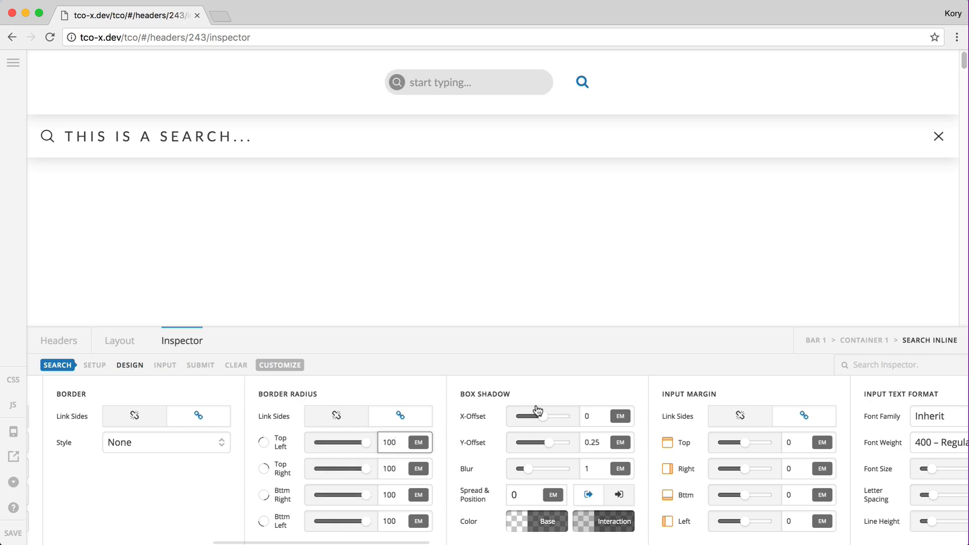
# - Focus the rounded search preview to examine its box shadow against the base and interaction colors
pyautogui.hscroll(3, 570, 421)
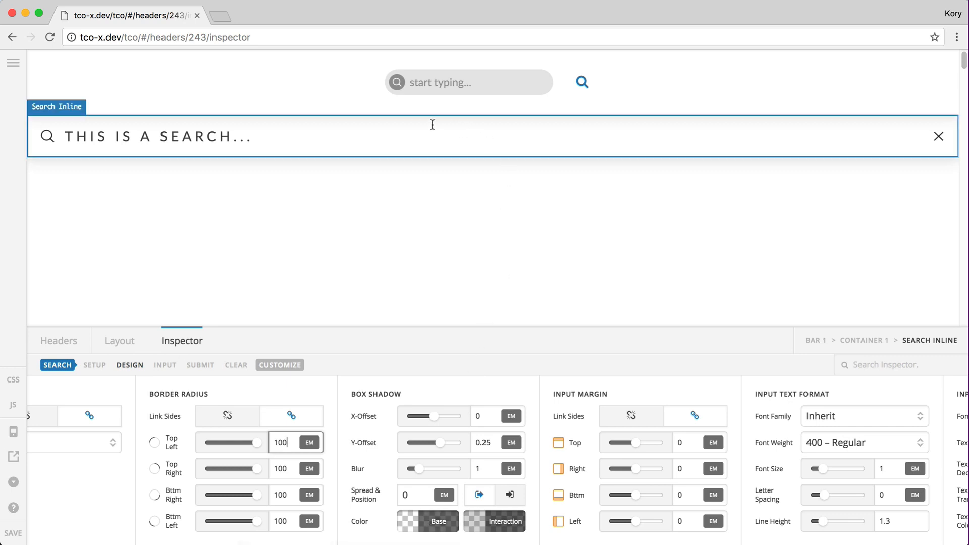
pyautogui.click(485, 83)
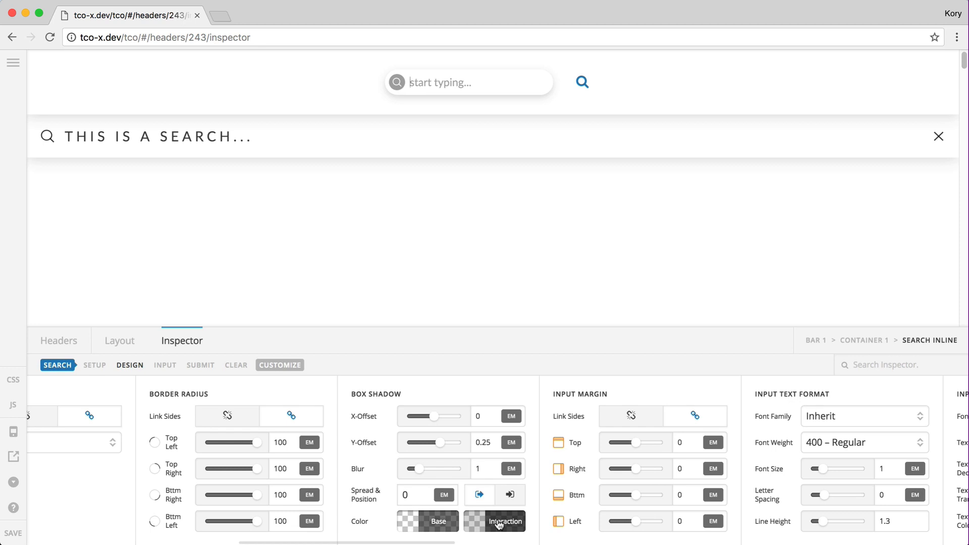
pyautogui.hscroll(5, 497, 522)
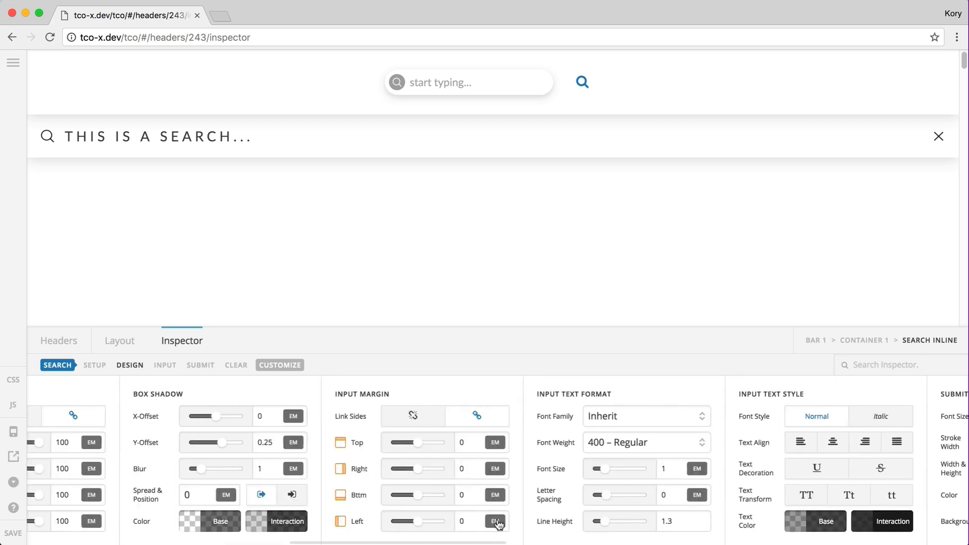
# - Show the search's input settings and focus the preview to examine how the input margin applies
pyautogui.click(173, 363)
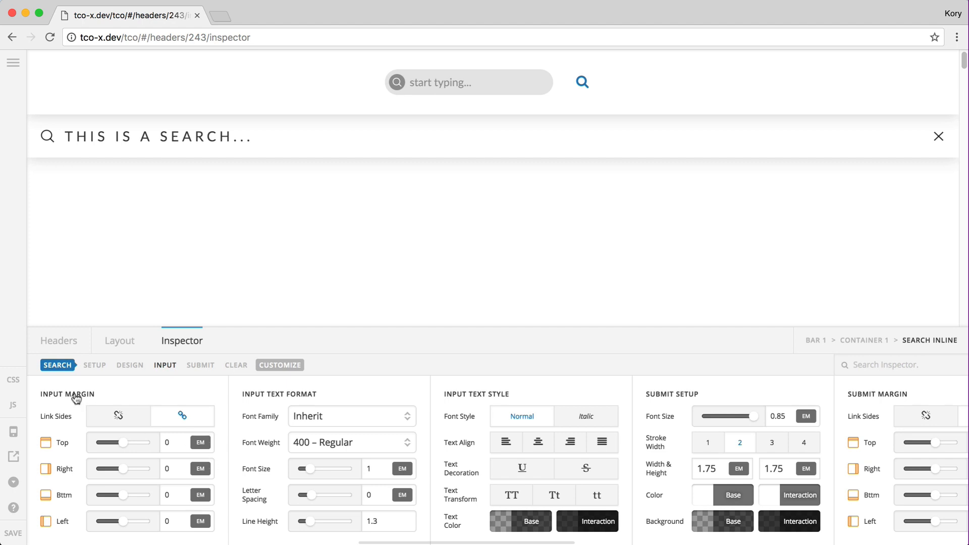
pyautogui.click(443, 82)
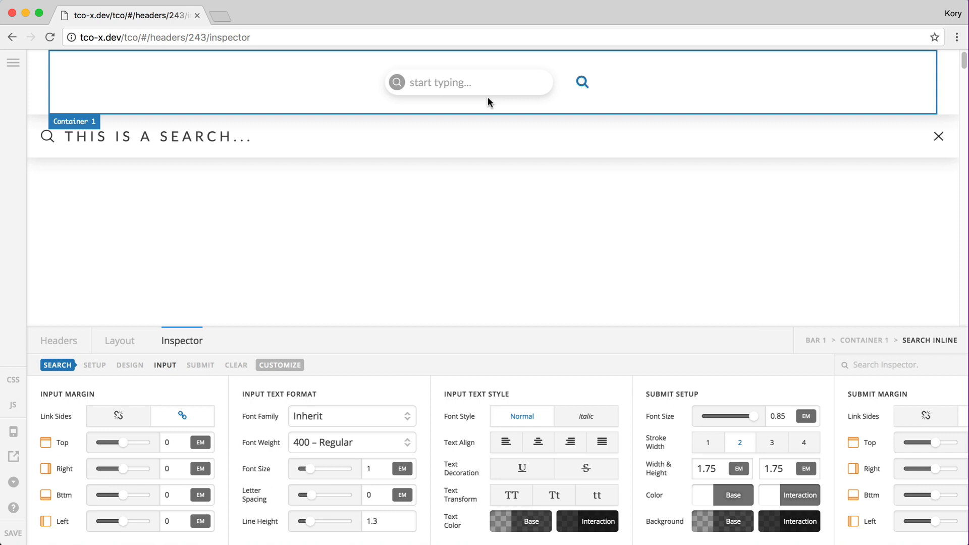
pyautogui.click(435, 83)
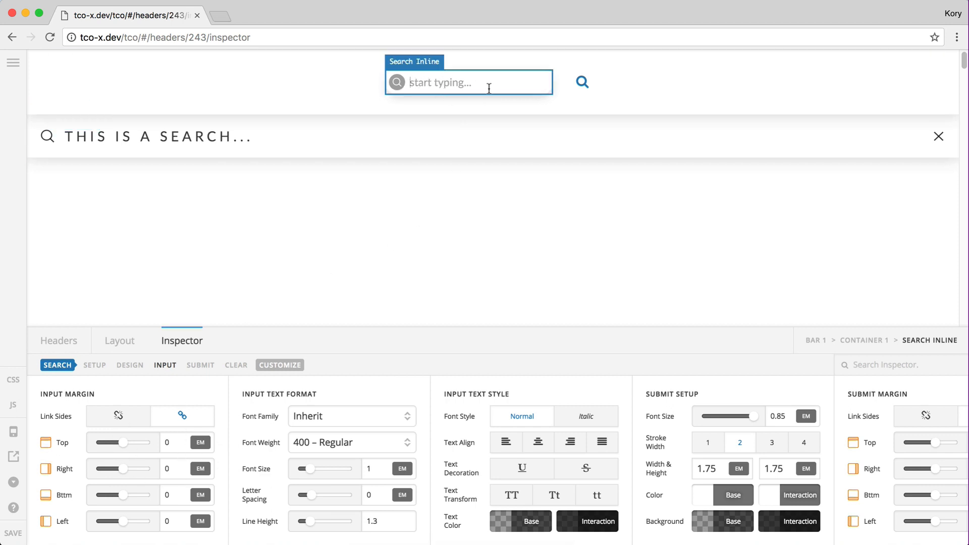
# - Unlink the sides of the search's input margin and set the left margin to 1 em
pyautogui.click(167, 442)
pyautogui.click(118, 415)
pyautogui.doubleClick(167, 442)
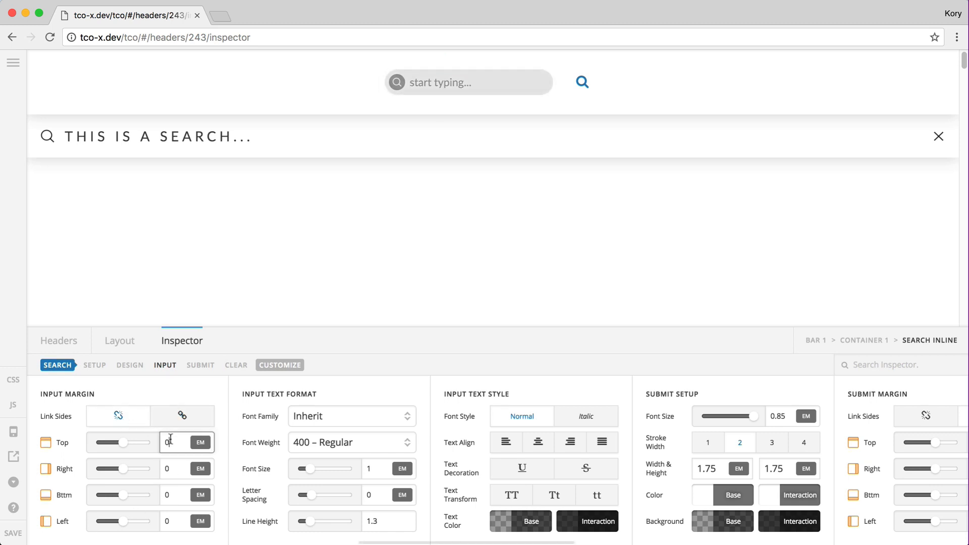
pyautogui.doubleClick(172, 468)
pyautogui.doubleClick(173, 521)
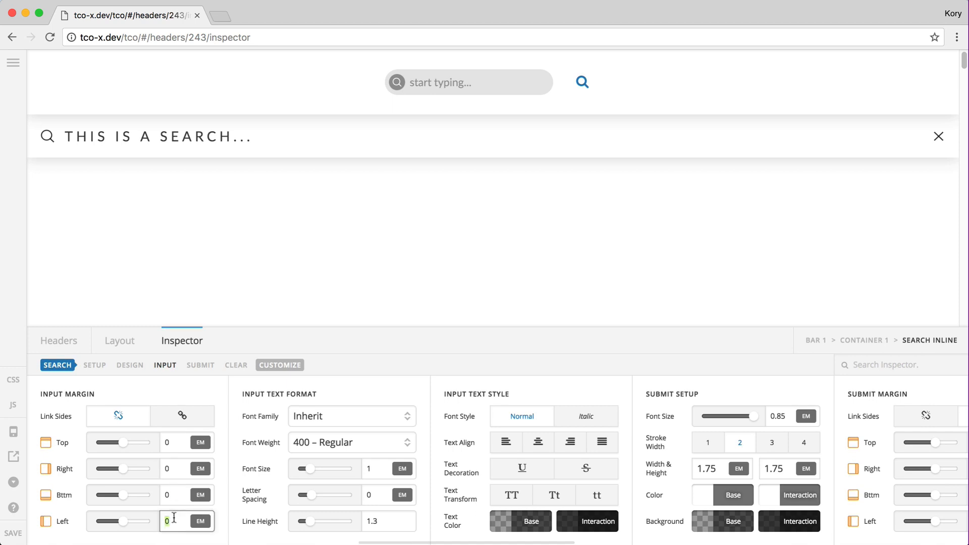
pyautogui.write('1')
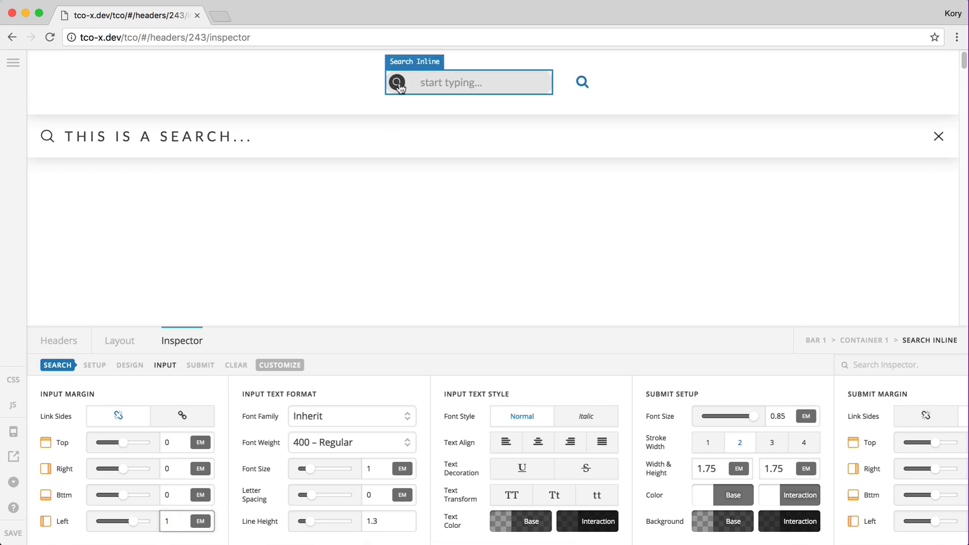
# - Reset the left input margin to 0 em
pyautogui.doubleClick(177, 519)
pyautogui.write('0')
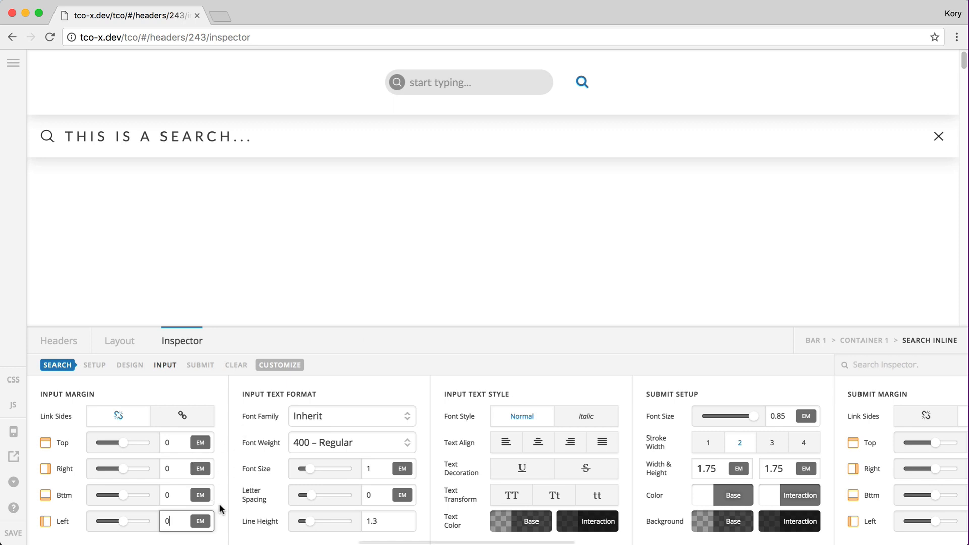
# - Try the input text's font weight at 700 – Bold and return it to 400 – Regular
pyautogui.hscroll(4, 369, 488)
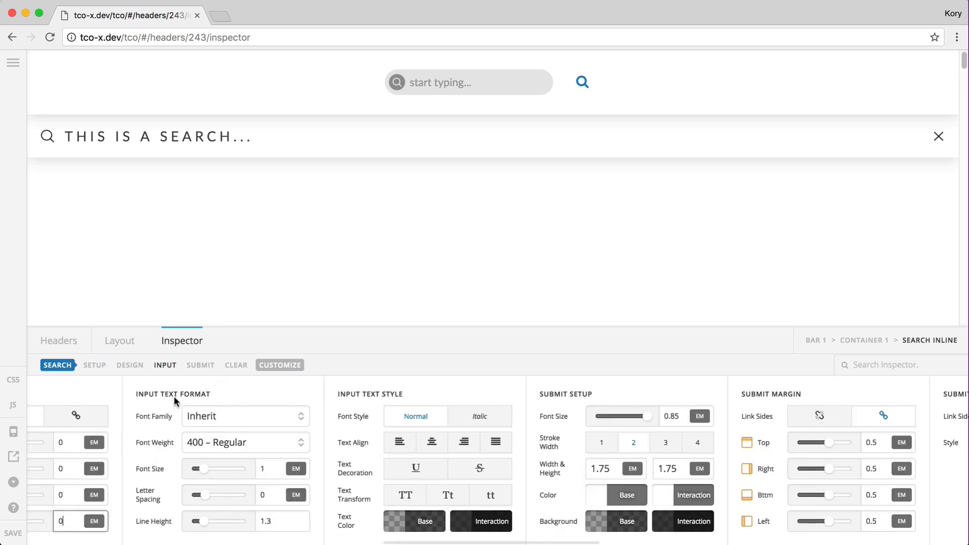
pyautogui.click(208, 442)
pyautogui.click(222, 480)
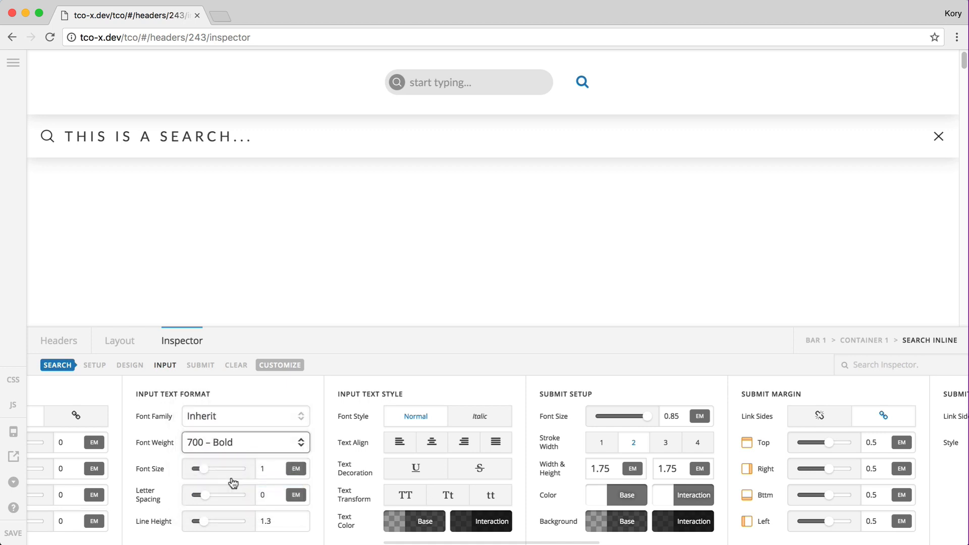
pyautogui.click(199, 442)
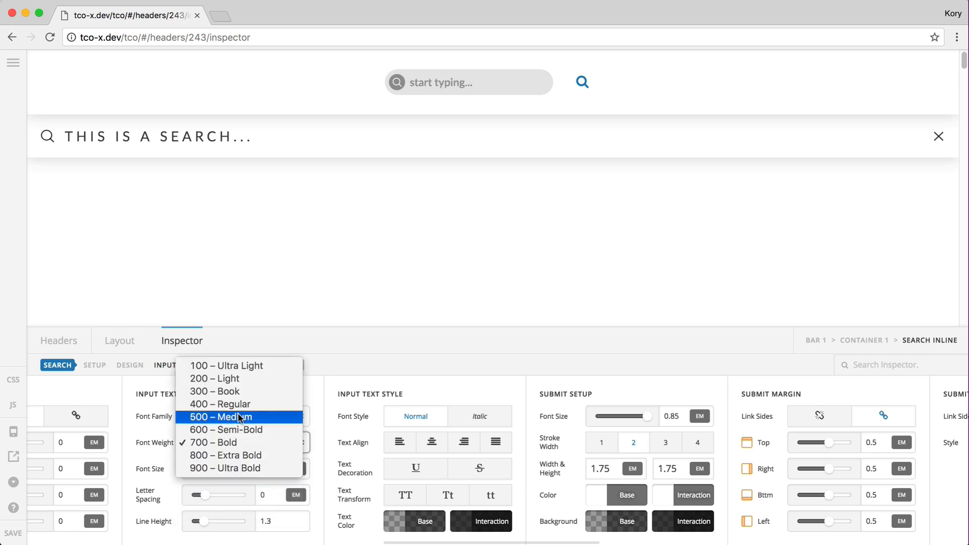
pyautogui.click(213, 403)
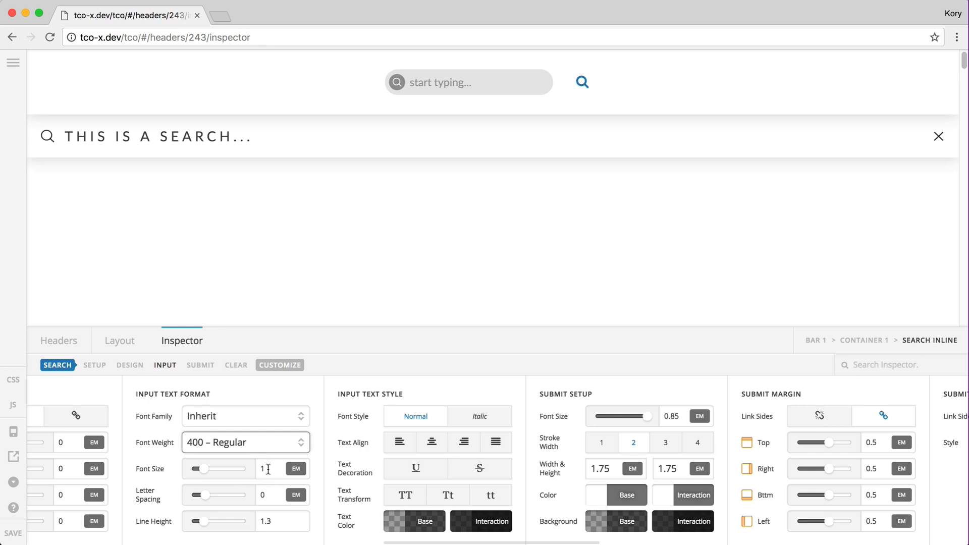
# - Switch the input text's font style to Italic and back to Normal
pyautogui.click(266, 494)
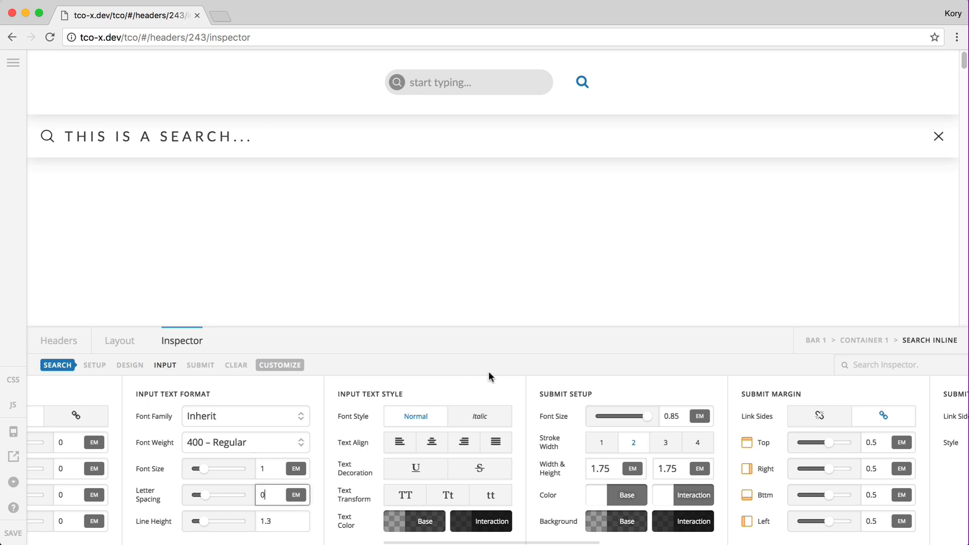
pyautogui.click(477, 415)
pyautogui.click(419, 420)
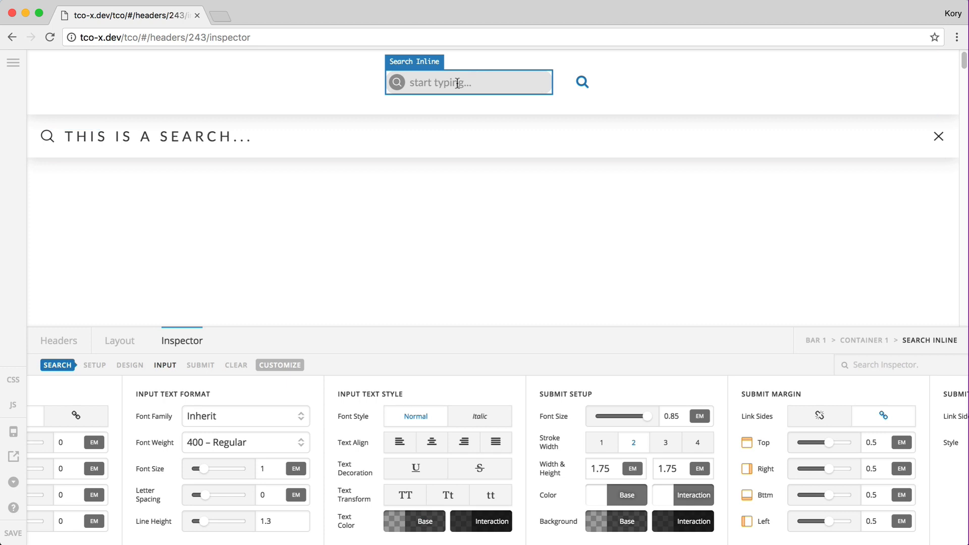
# - In the submit settings, try a submit font size of 1 em and return it to 0.85 em
pyautogui.hscroll(8, 456, 467)
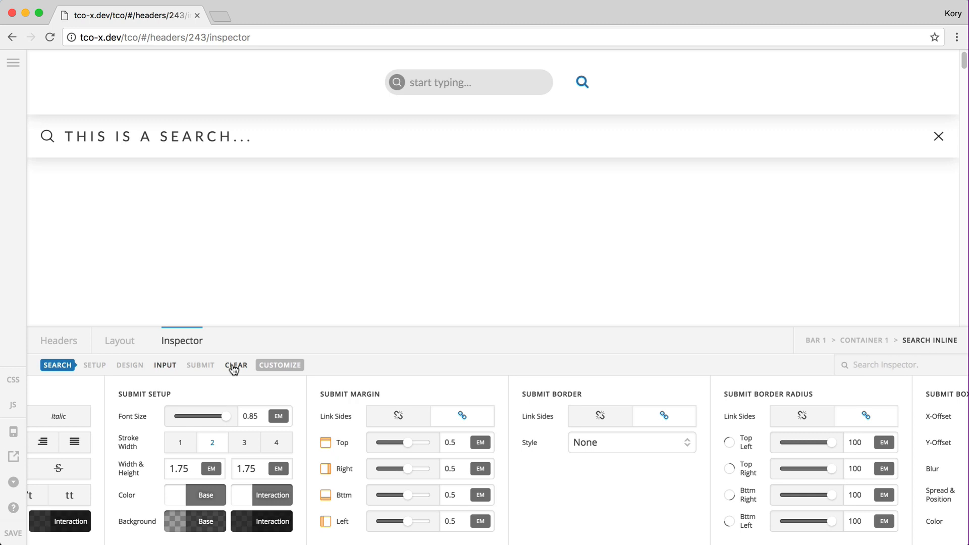
pyautogui.click(208, 365)
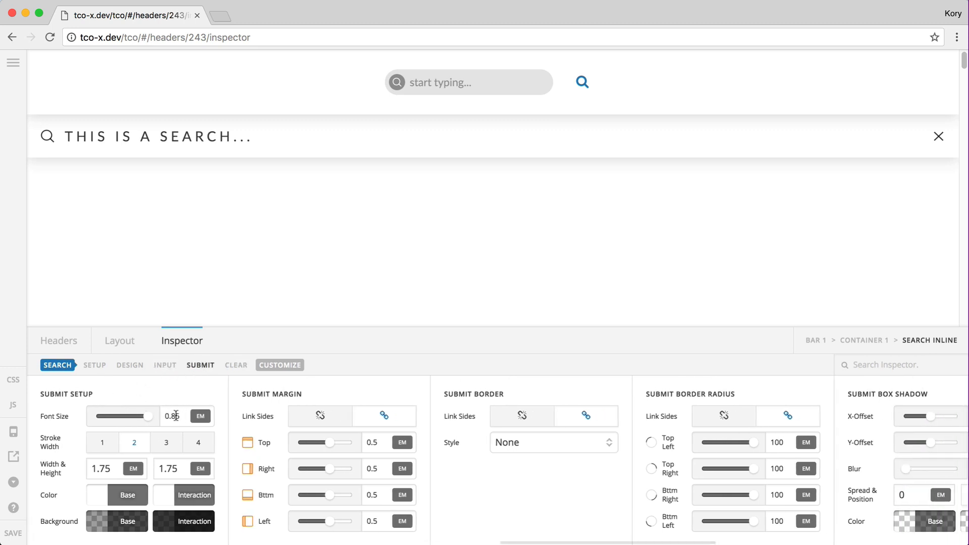
pyautogui.doubleClick(174, 412)
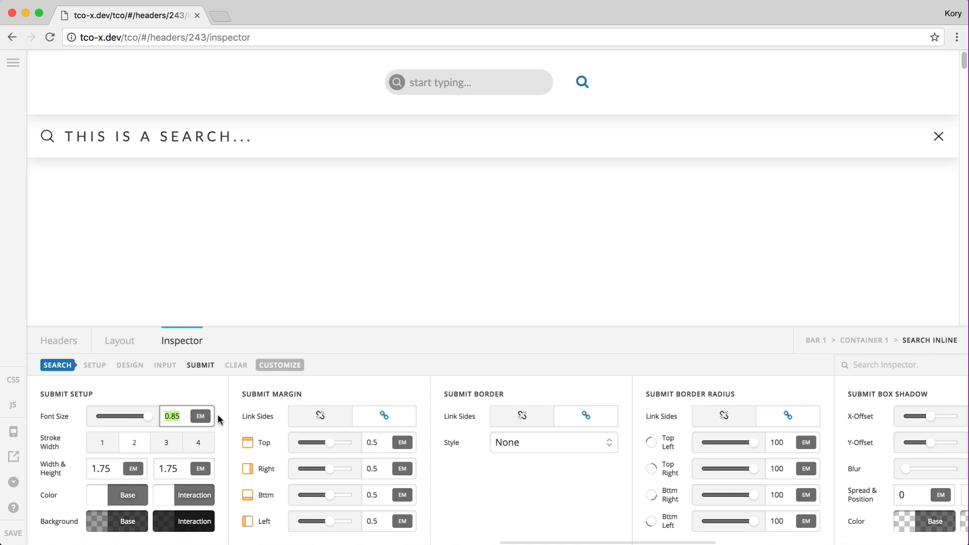
pyautogui.write('1')
pyautogui.doubleClick(173, 415)
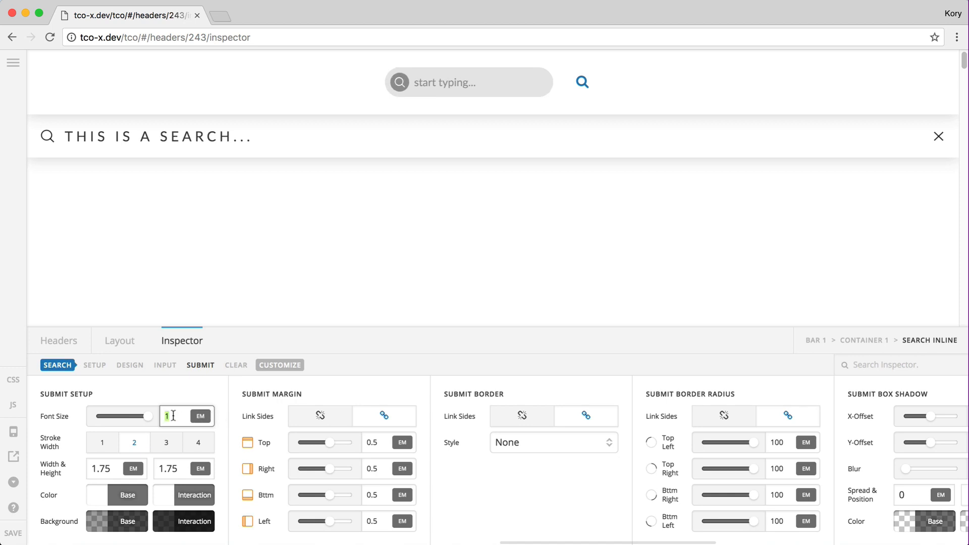
pyautogui.write('0.85')
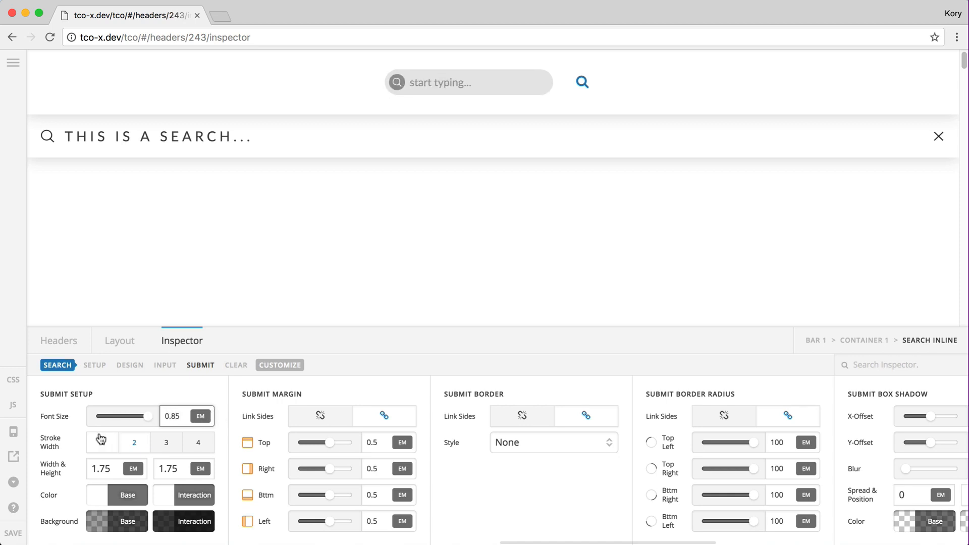
# - Try submit stroke widths 1, 3 and 4 on the search icon and return the stroke width to 2
pyautogui.click(105, 444)
pyautogui.click(168, 447)
pyautogui.click(205, 447)
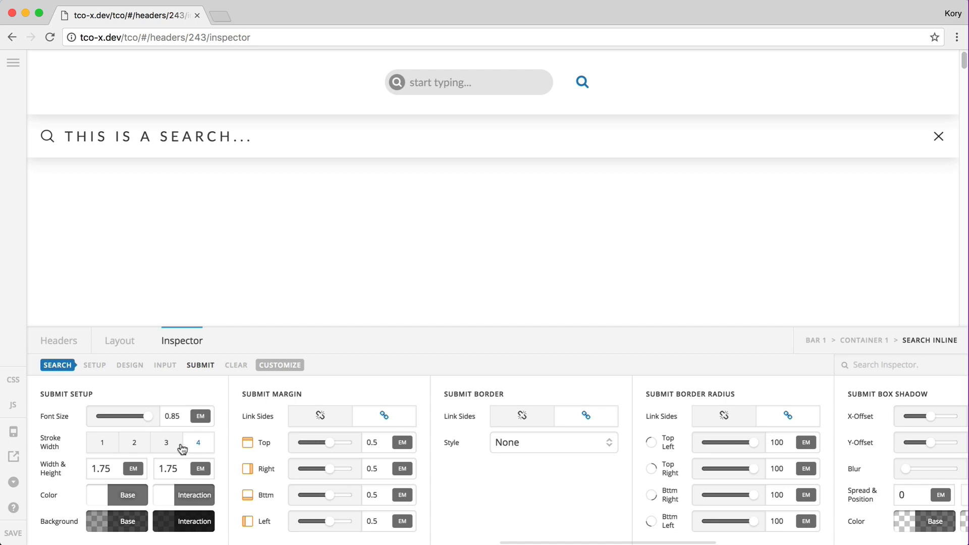
pyautogui.click(115, 449)
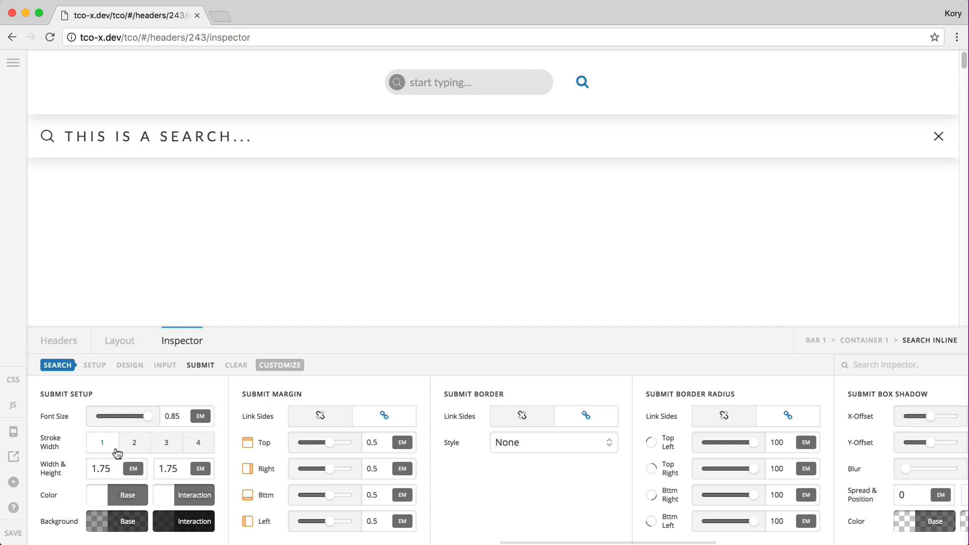
pyautogui.click(134, 447)
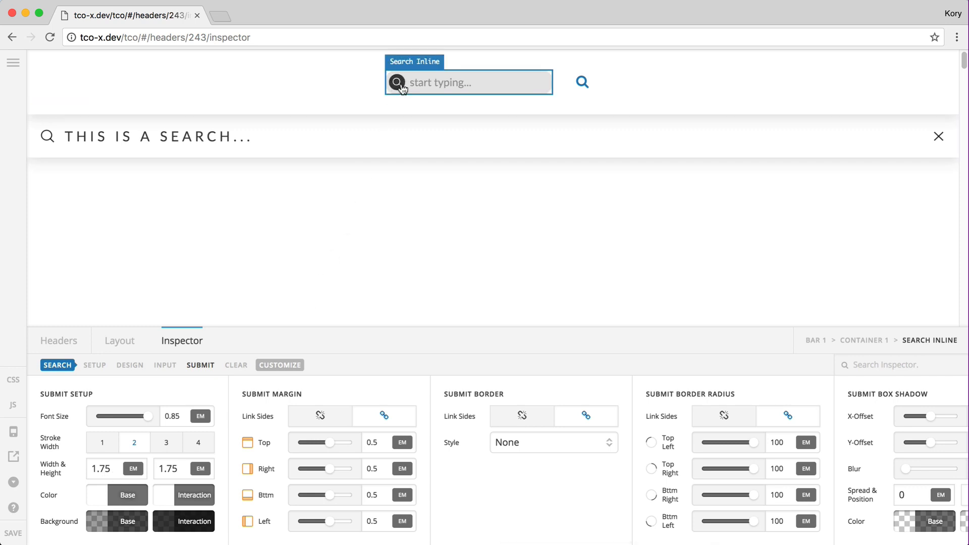
# - Set both the width and the height of the submit button to 2 em
pyautogui.doubleClick(104, 468)
pyautogui.write('2')
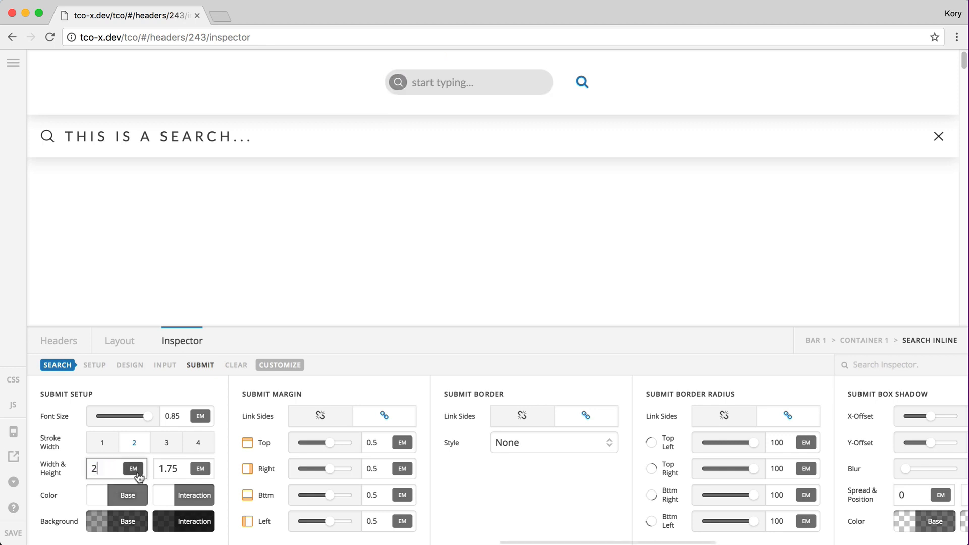
pyautogui.press('Tab')
pyautogui.write('2')
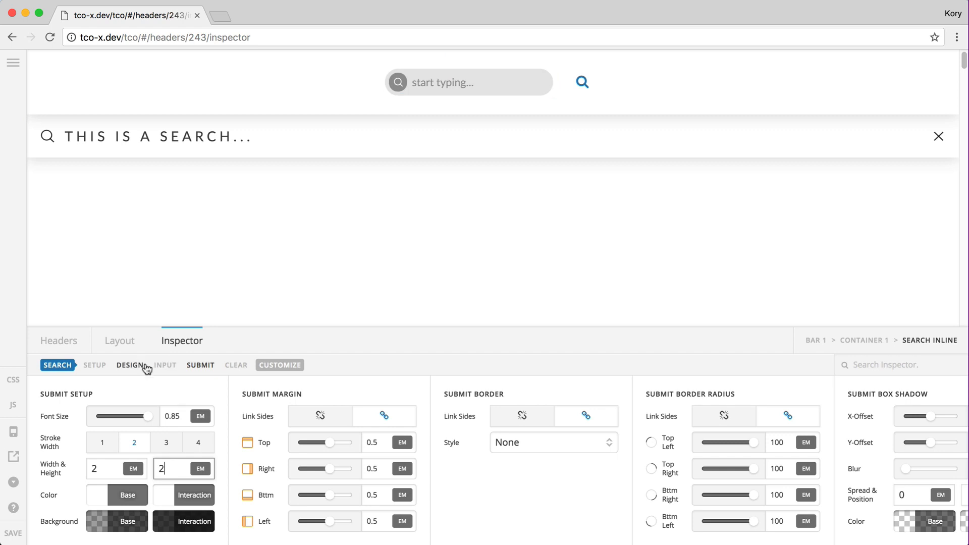
# - Restore the submit button's width and height to 1.75 em each
pyautogui.doubleClick(103, 468)
pyautogui.write('1.75')
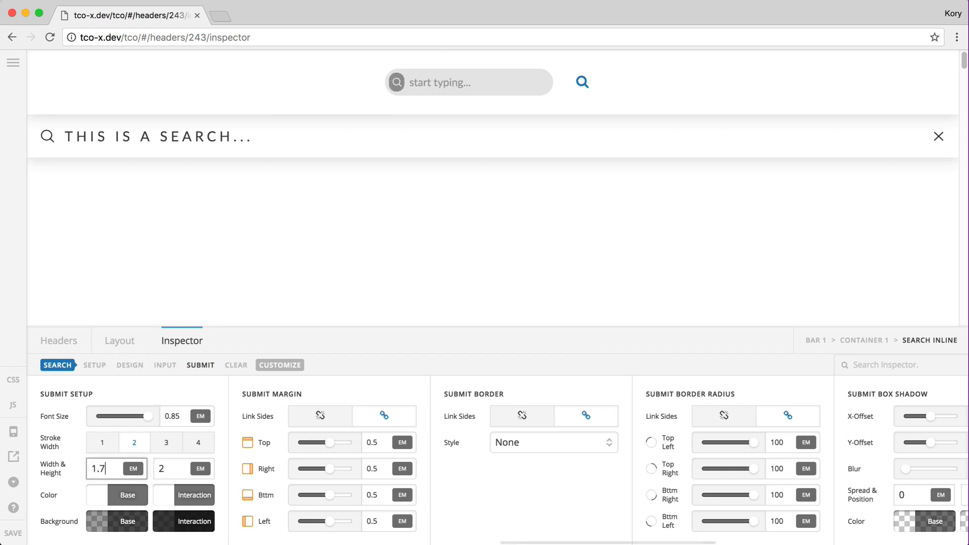
pyautogui.doubleClick(160, 469)
pyautogui.write('1.75')
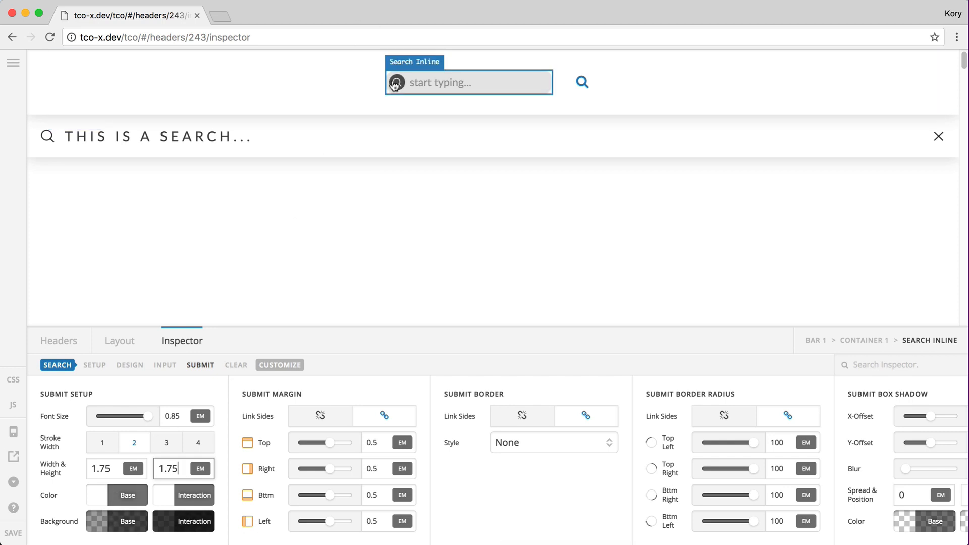
# - Enter "adsf" in the rounded search preview and empty it with its clear button to compare the submit and clear buttons
pyautogui.hscroll(2, 227, 399)
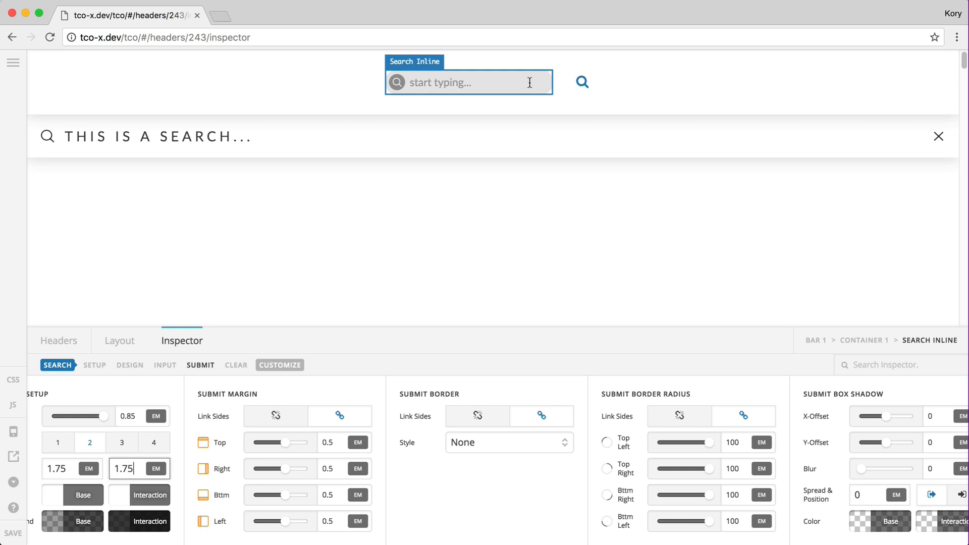
pyautogui.click(496, 82)
pyautogui.write('asdf')
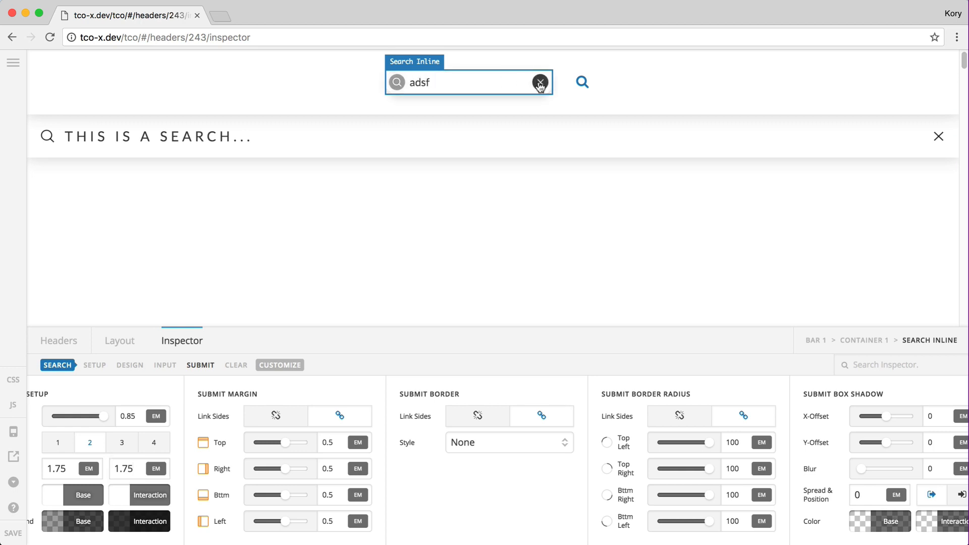
pyautogui.click(538, 83)
# - Try a linked submit margin of 0 em on all sides and return it to 0.5 em
pyautogui.doubleClick(328, 442)
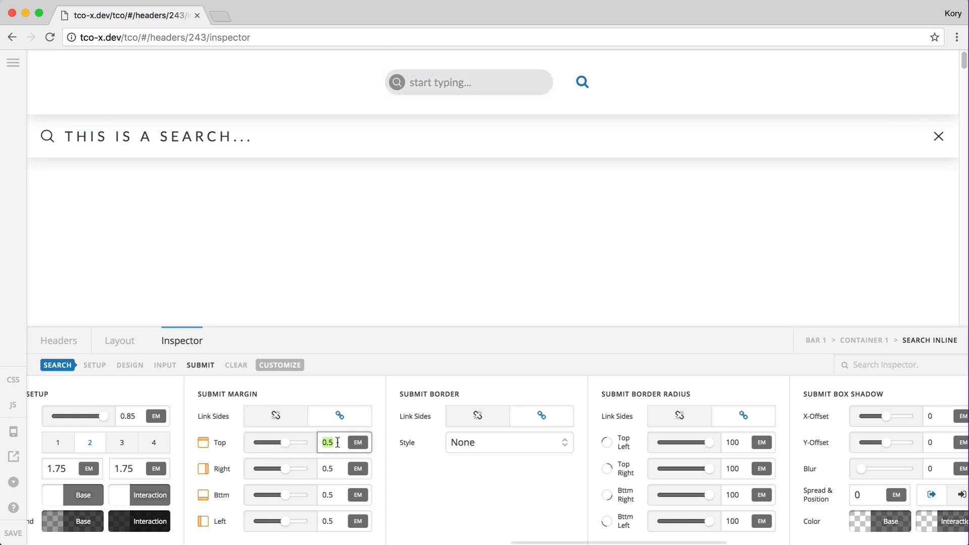
pyautogui.write('0')
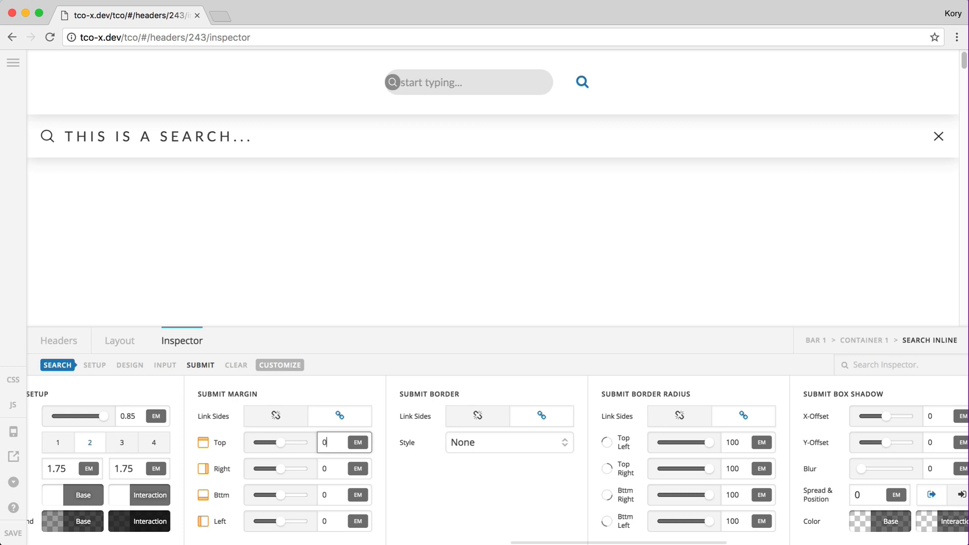
pyautogui.write('.5')
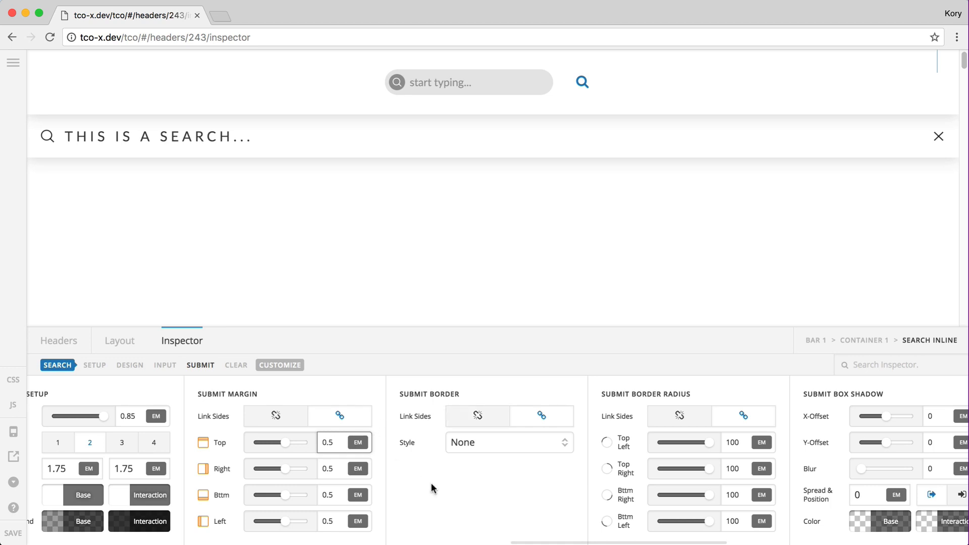
# - Examine the submit border, border radius and box shadow settings, along with the equivalent settings for the clear button
pyautogui.hscroll(5, 431, 482)
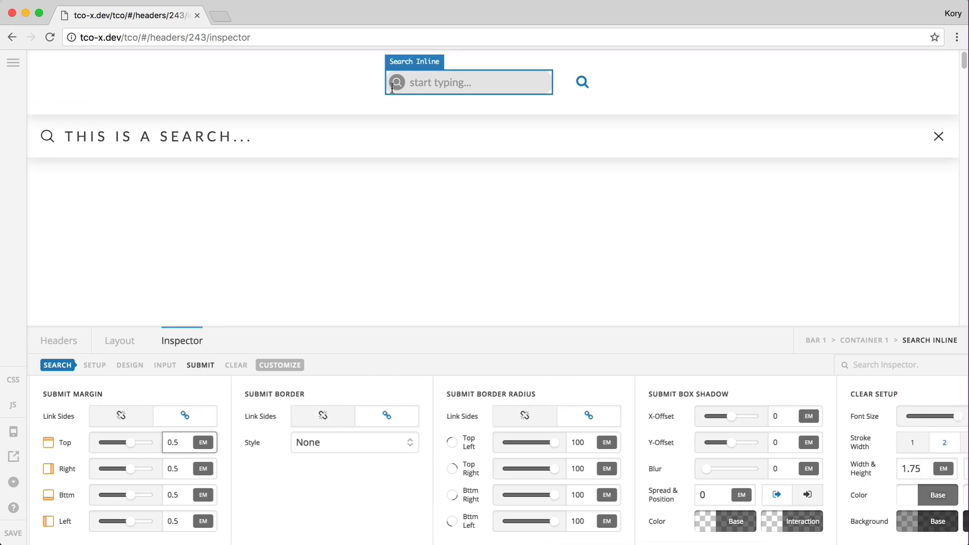
pyautogui.hscroll(3, 474, 467)
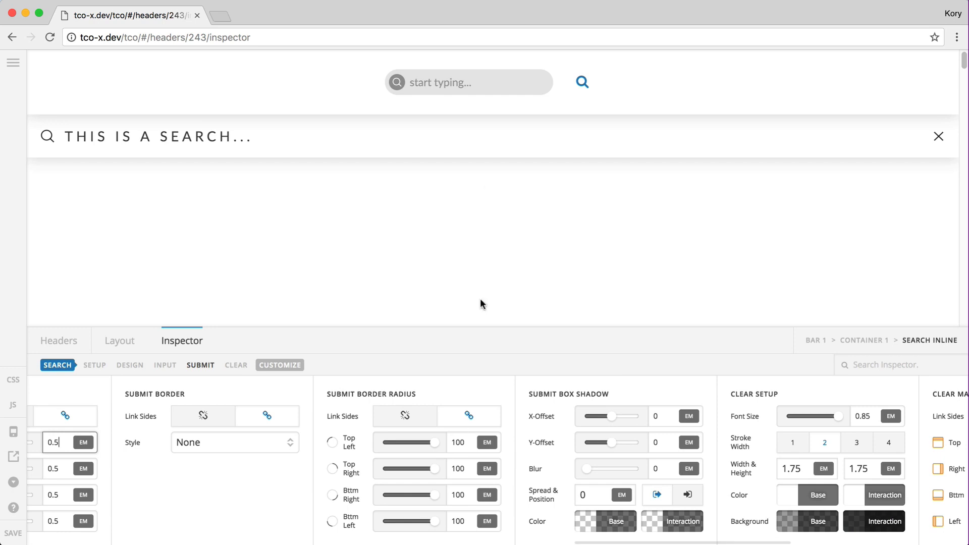
pyautogui.hscroll(3, 522, 381)
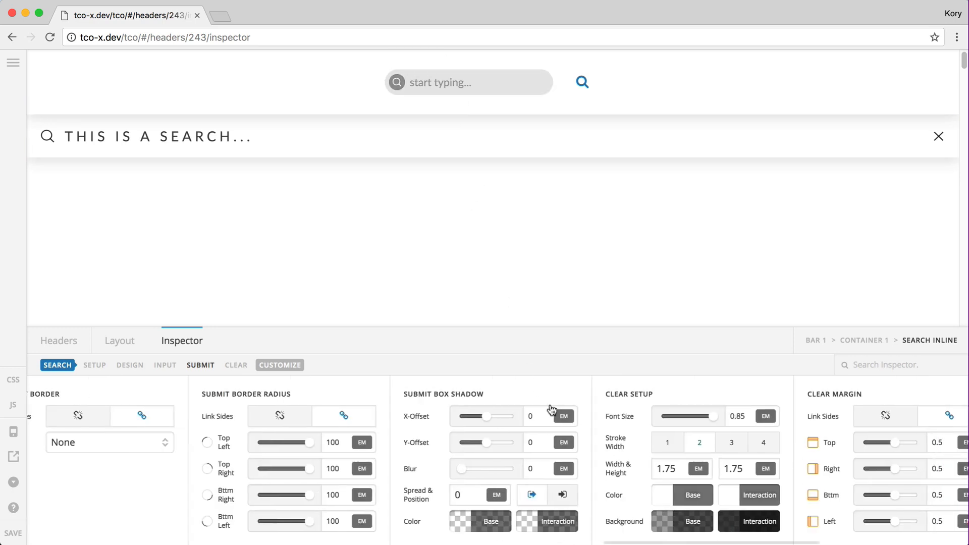
pyautogui.hscroll(12, 539, 471)
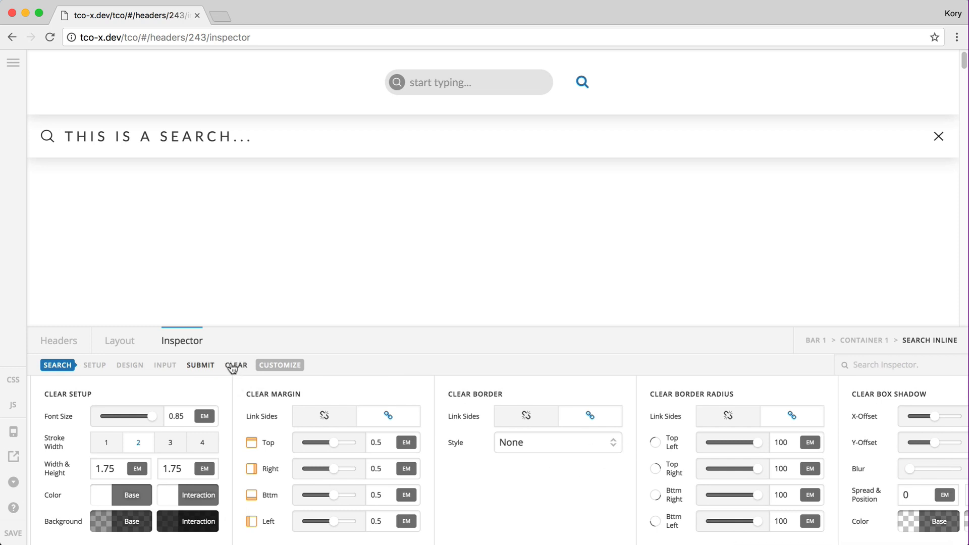
pyautogui.hscroll(2, 503, 464)
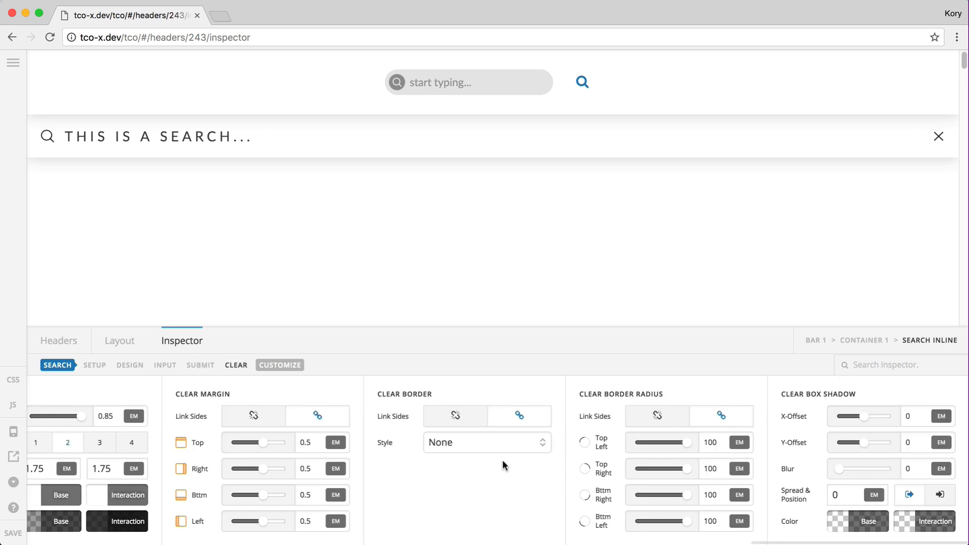
# - Test the clear button by entering "asdf" in the rounded search preview and clearing the text
pyautogui.click(444, 82)
pyautogui.write('asdf')
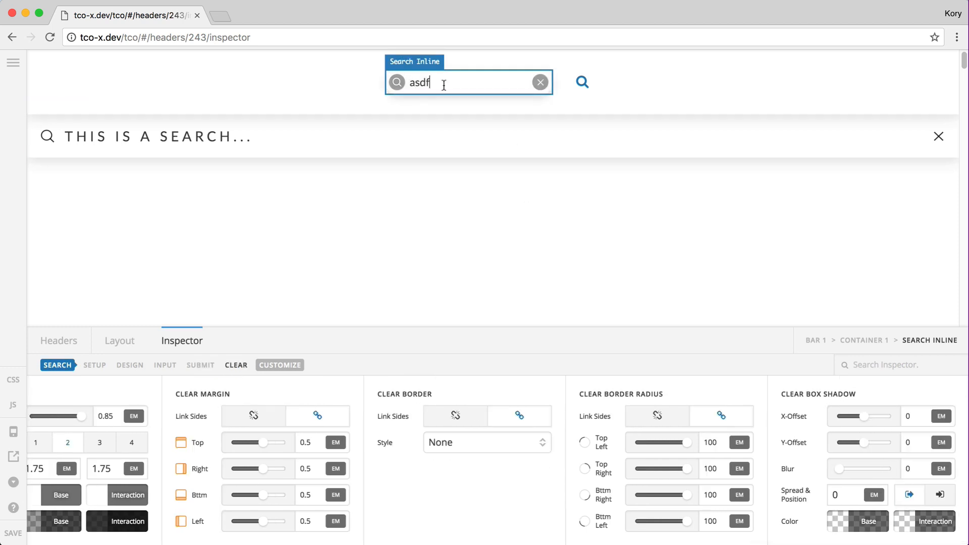
pyautogui.click(540, 84)
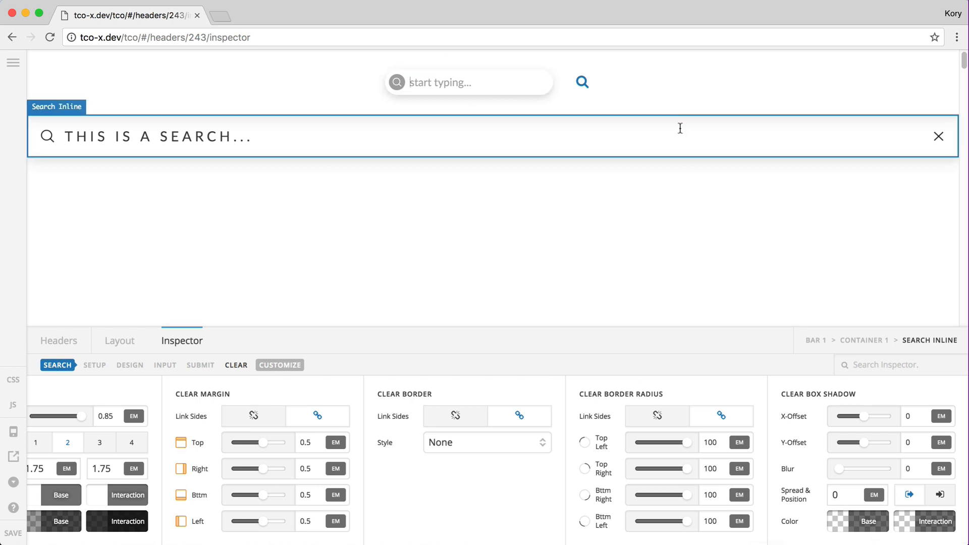
# - Select the search modal element beside the rounded search to show its toggle setup and modal preview
pyautogui.click(581, 83)
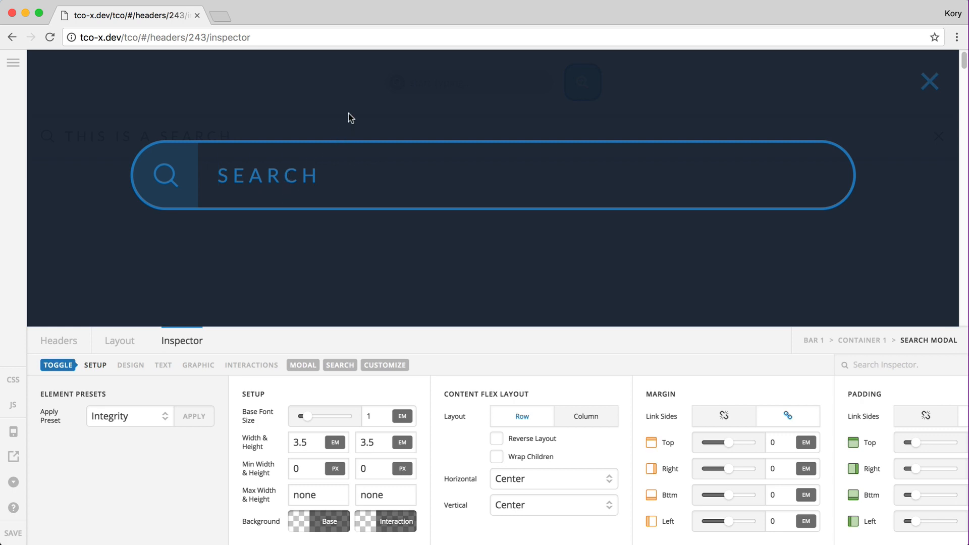
# - Apply the Ethos preset to the search modal element and overwrite its existing properties
pyautogui.click(333, 89)
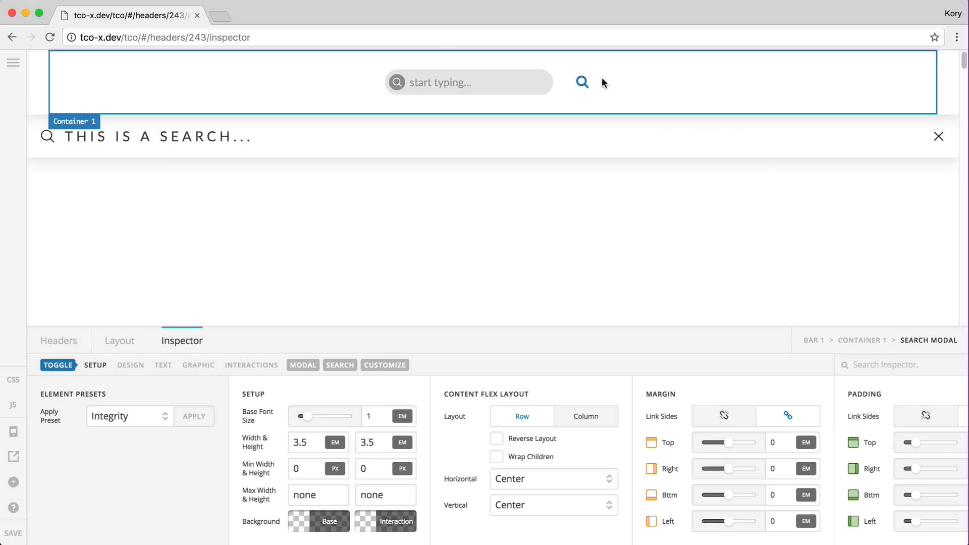
pyautogui.click(582, 83)
pyautogui.click(152, 415)
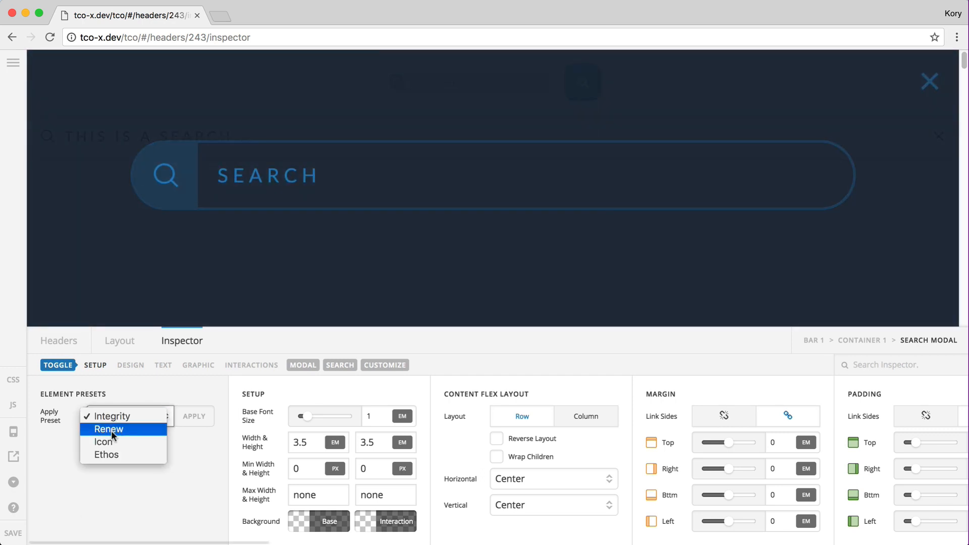
pyautogui.click(108, 454)
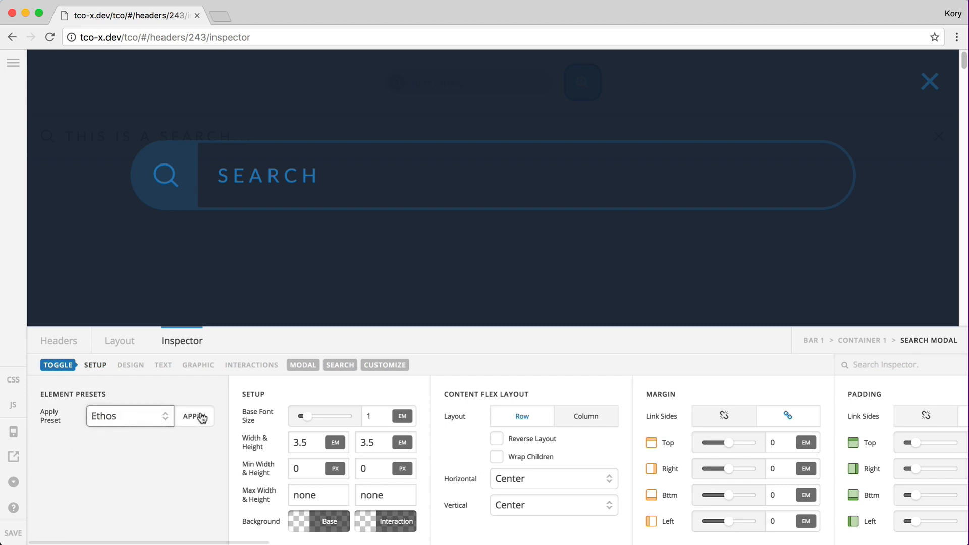
pyautogui.click(195, 417)
pyautogui.click(462, 347)
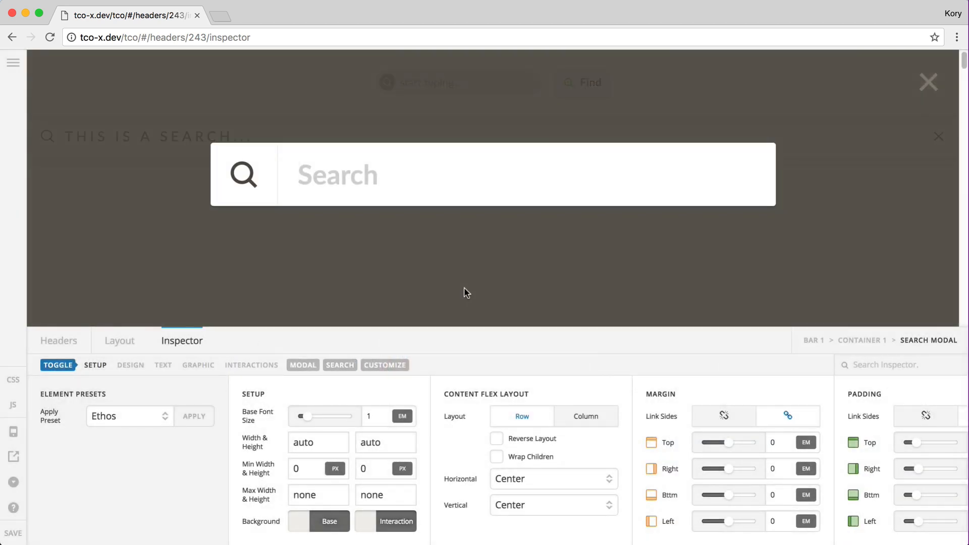
# - Test the Ethos-styled search modal by opening it, entering "asdf", clearing the text and closing it
pyautogui.click(464, 287)
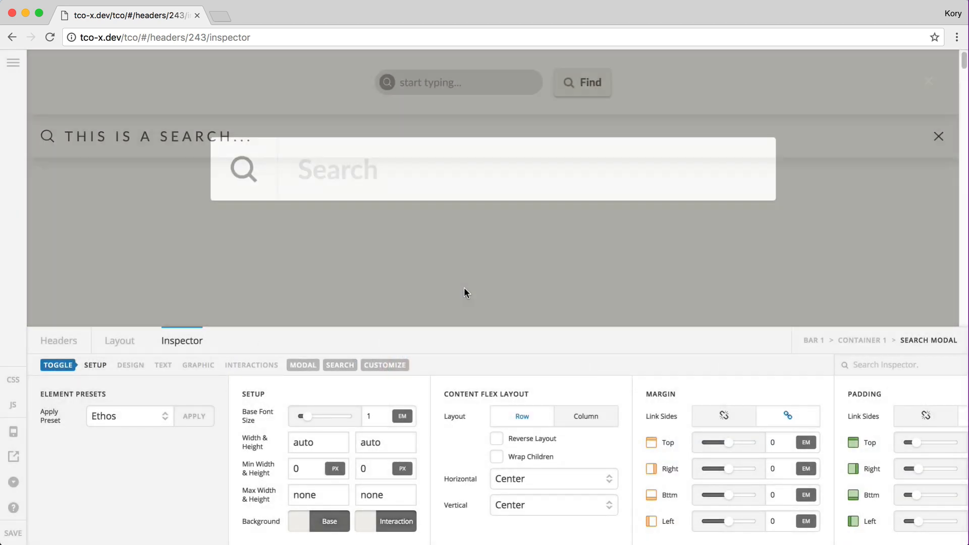
pyautogui.click(589, 89)
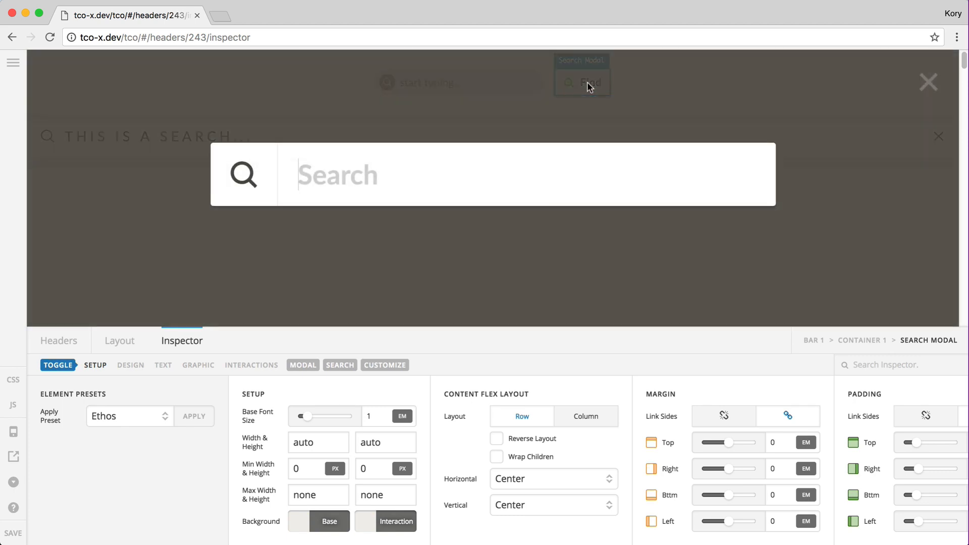
pyautogui.write('asdf')
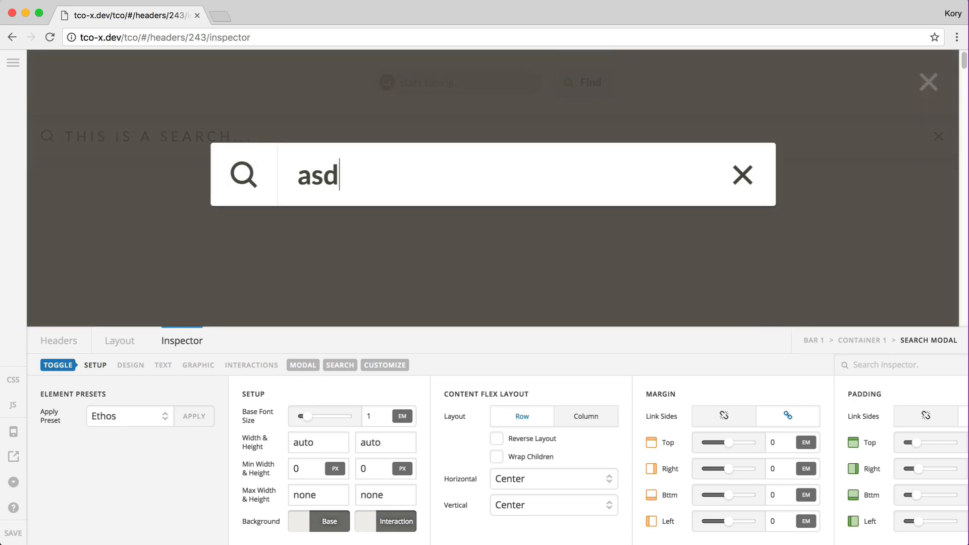
pyautogui.click(746, 175)
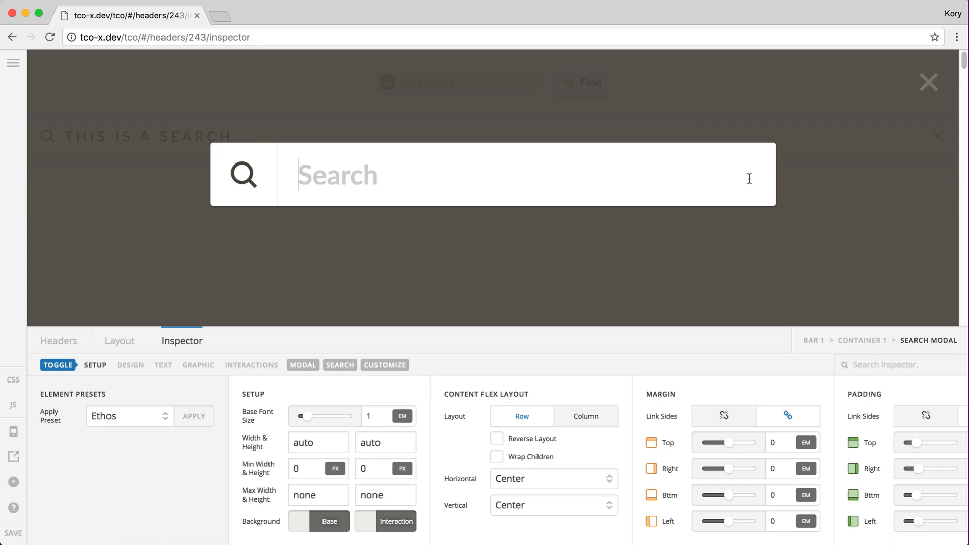
pyautogui.click(718, 268)
# - Apply the Icon preset to the search modal element and overwrite its existing properties
pyautogui.click(137, 415)
pyautogui.click(137, 403)
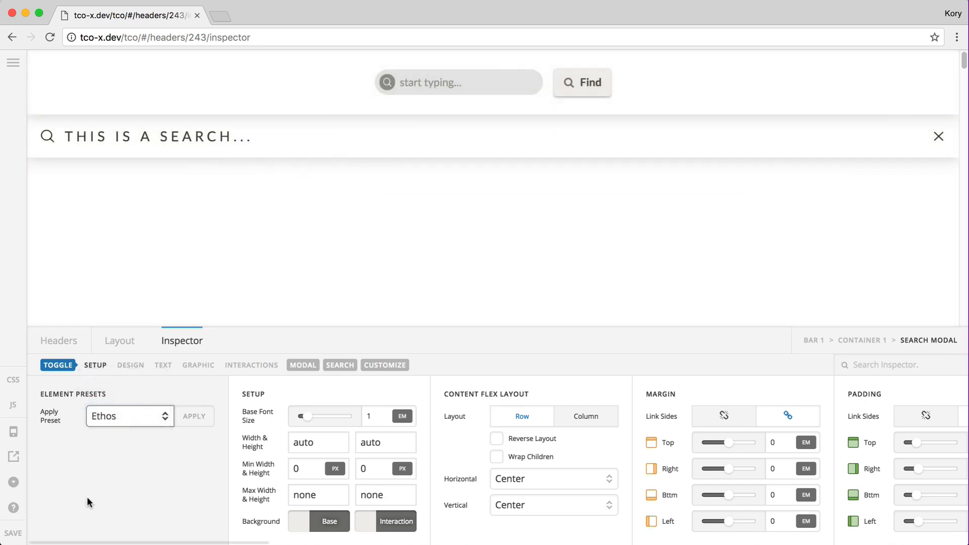
pyautogui.click(194, 416)
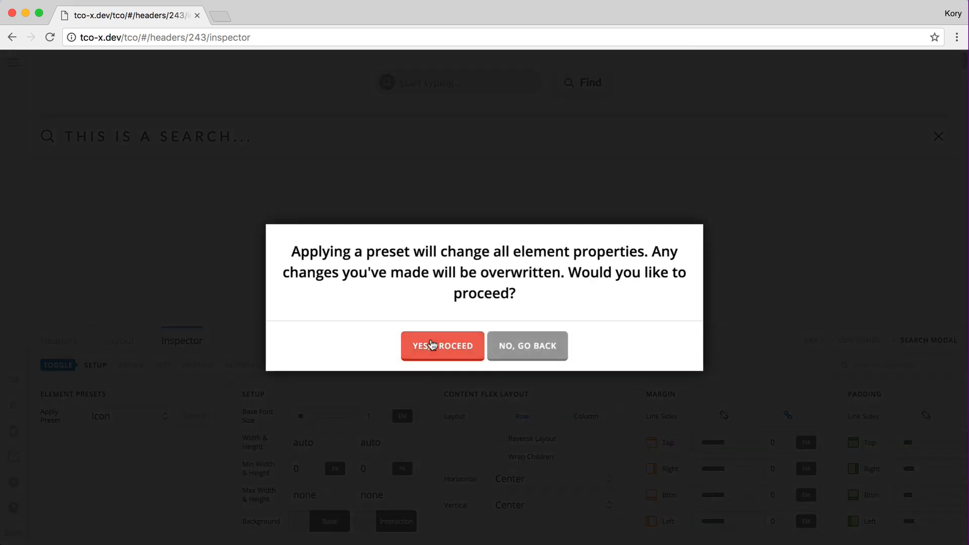
pyautogui.click(431, 344)
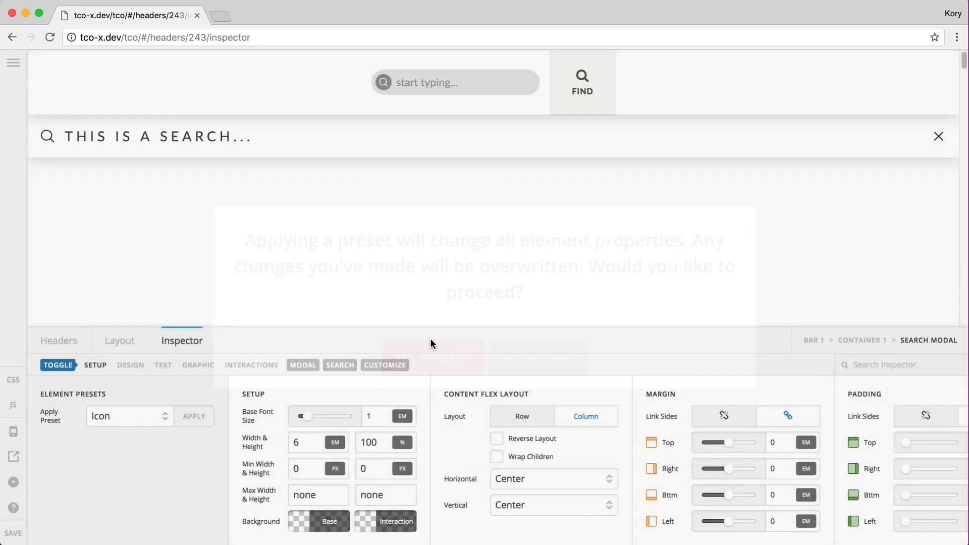
# - Open the Icon-styled search modal and enter "asdf" to examine its input, clear and submit buttons
pyautogui.click(580, 99)
pyautogui.write('asdf')
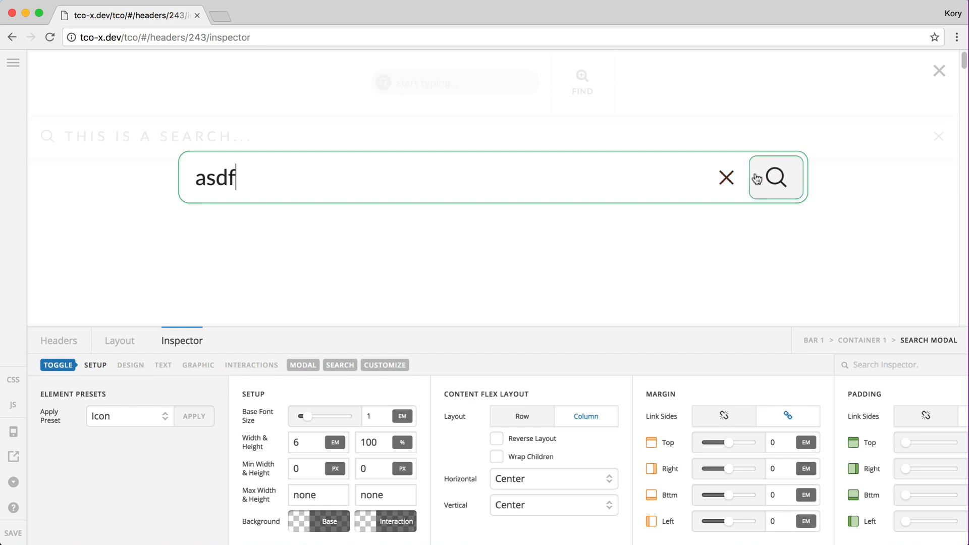
pyautogui.click(856, 183)
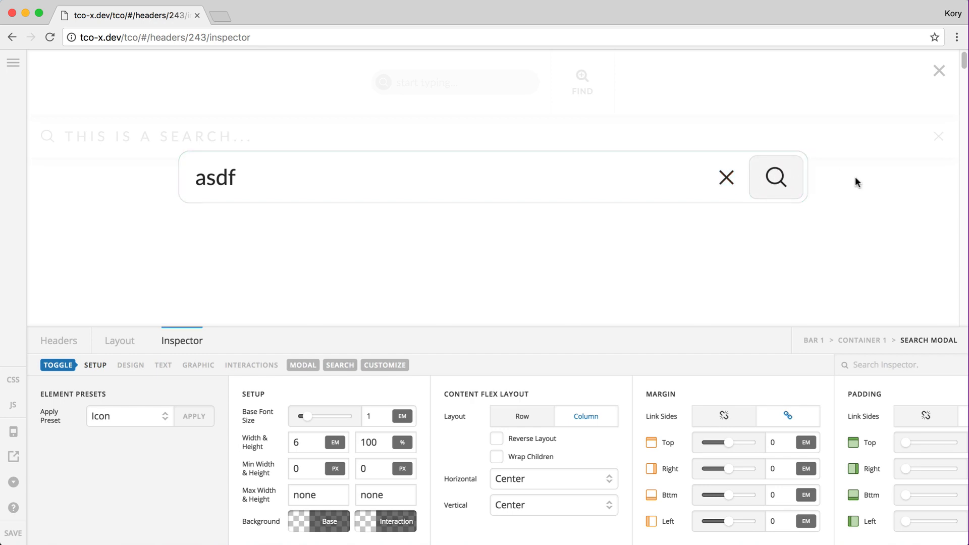
# - Select the inline search in the header and apply the Icon preset to it, overwriting its properties
pyautogui.click(463, 74)
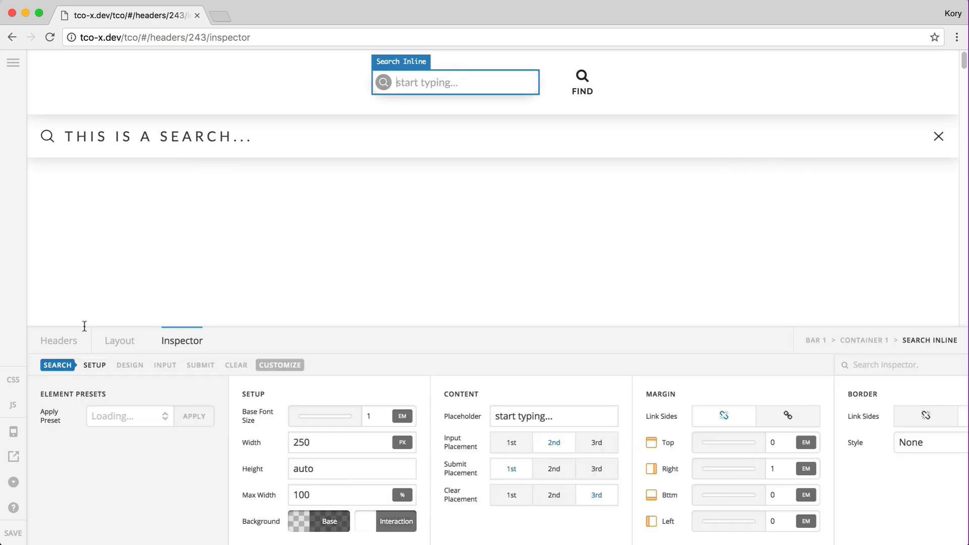
pyautogui.click(123, 428)
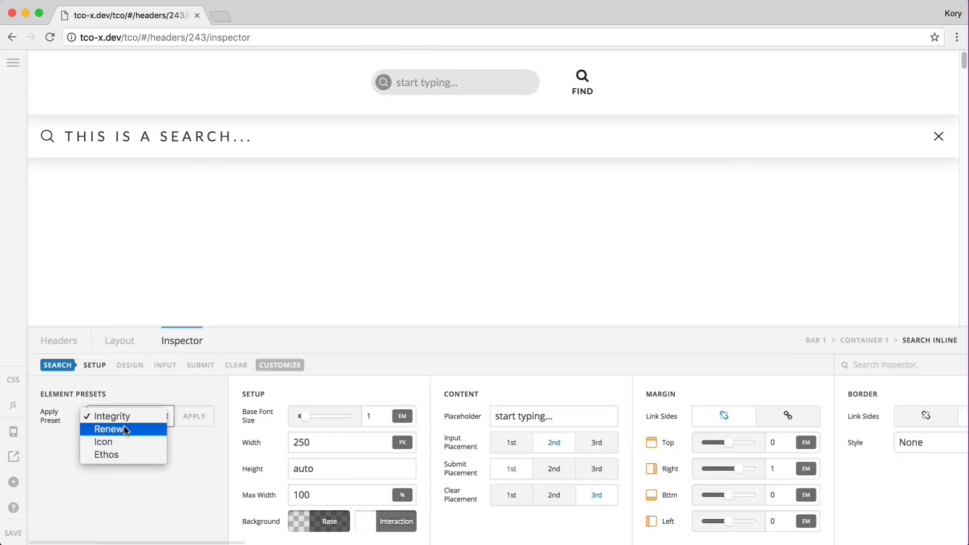
pyautogui.click(128, 442)
pyautogui.click(194, 415)
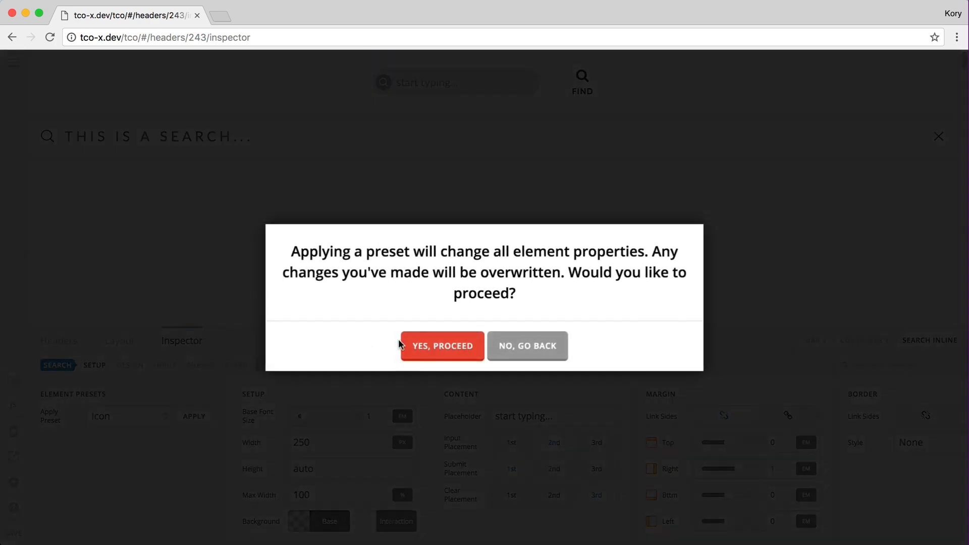
pyautogui.click(426, 351)
# - Apply the Integrity preset to the search modal element and check the modal preview
pyautogui.click(578, 84)
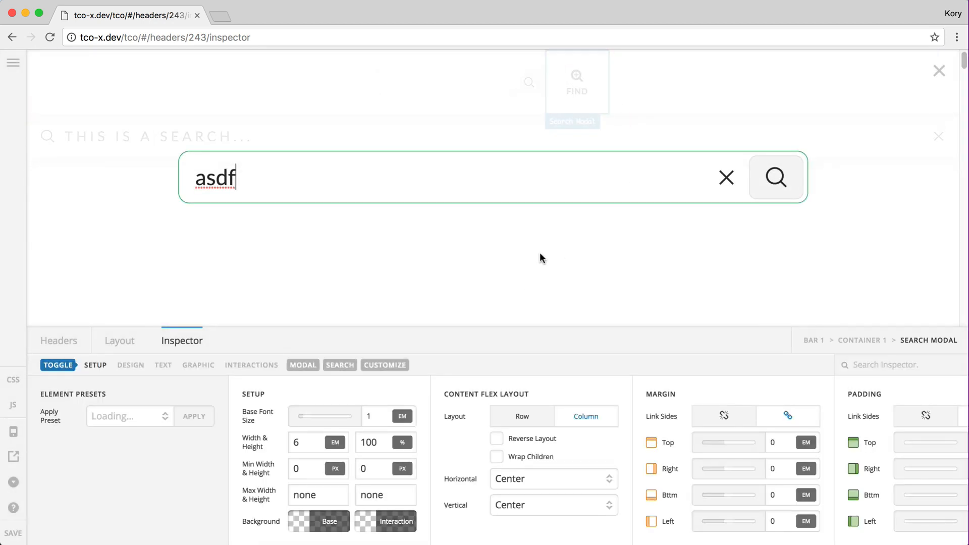
pyautogui.click(502, 266)
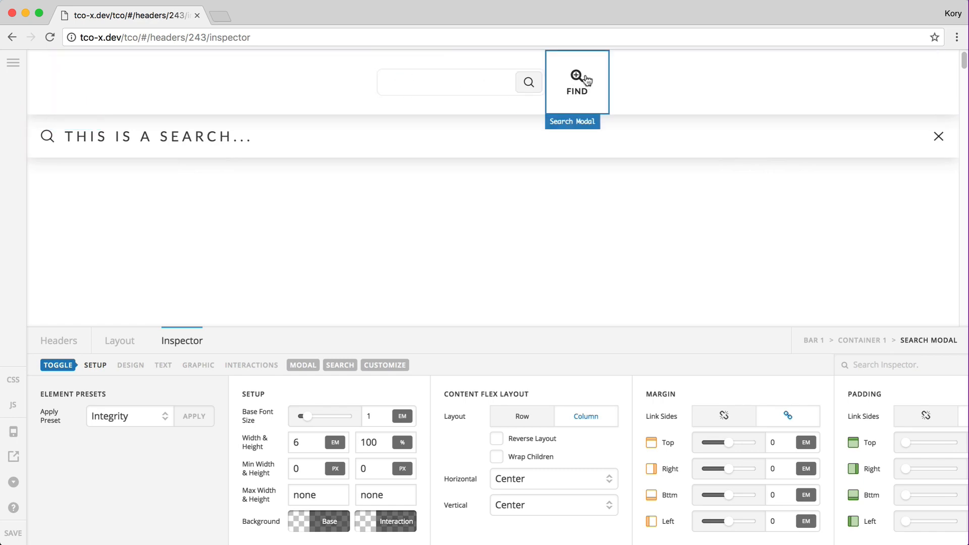
pyautogui.click(580, 80)
pyautogui.click(106, 417)
pyautogui.click(106, 417)
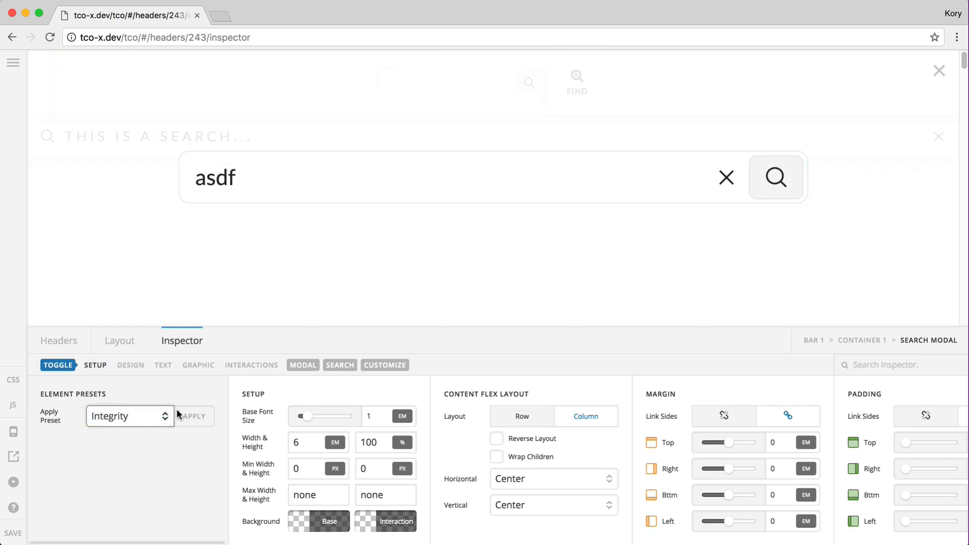
pyautogui.click(193, 416)
pyautogui.click(480, 345)
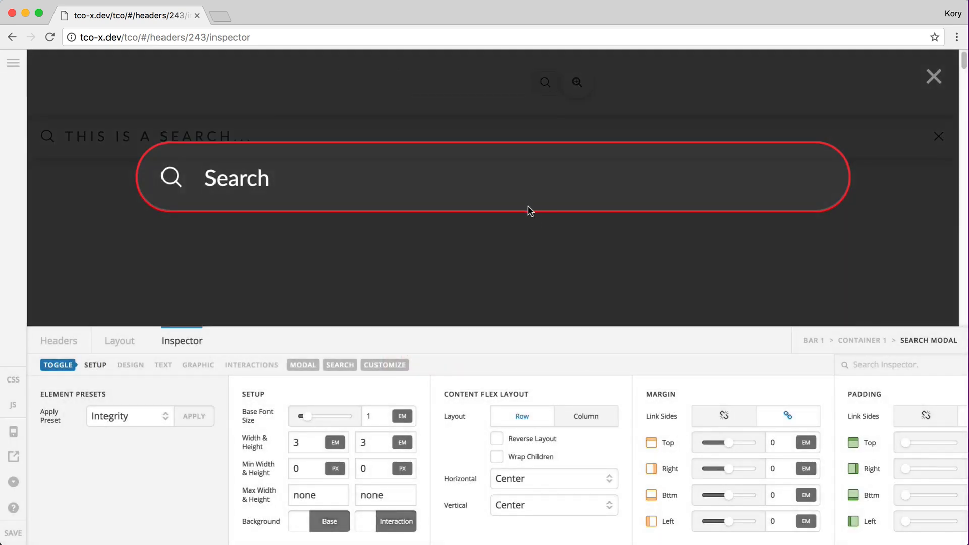
pyautogui.click(497, 166)
pyautogui.click(396, 255)
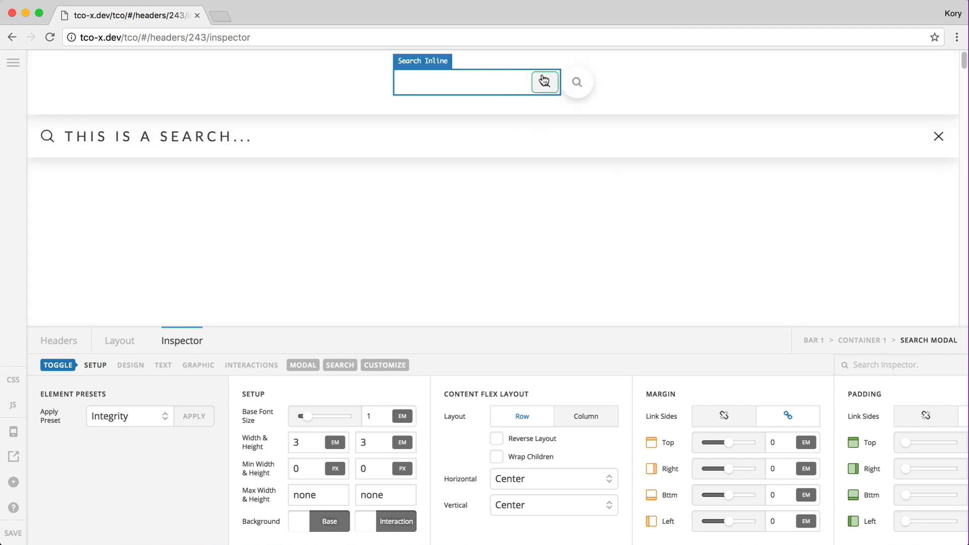
# - Show the inline search's submit settings and test its clear button by entering and clearing "asdf"
pyautogui.click(455, 86)
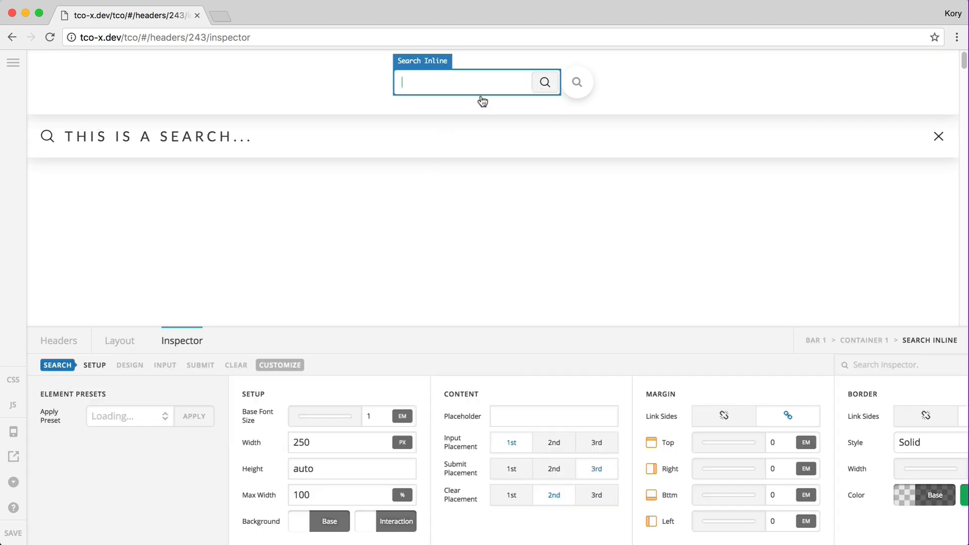
pyautogui.click(198, 368)
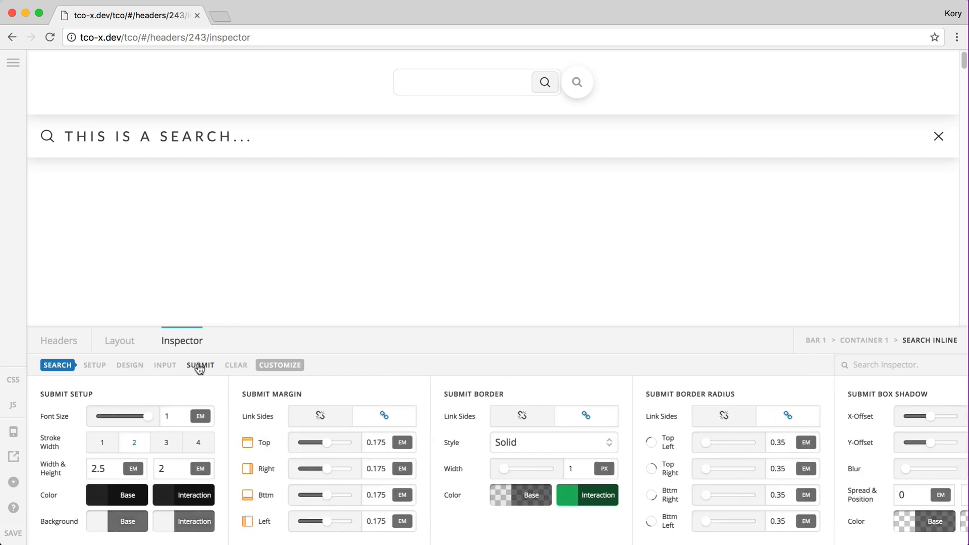
pyautogui.click(475, 82)
pyautogui.write('asdf')
pyautogui.click(520, 82)
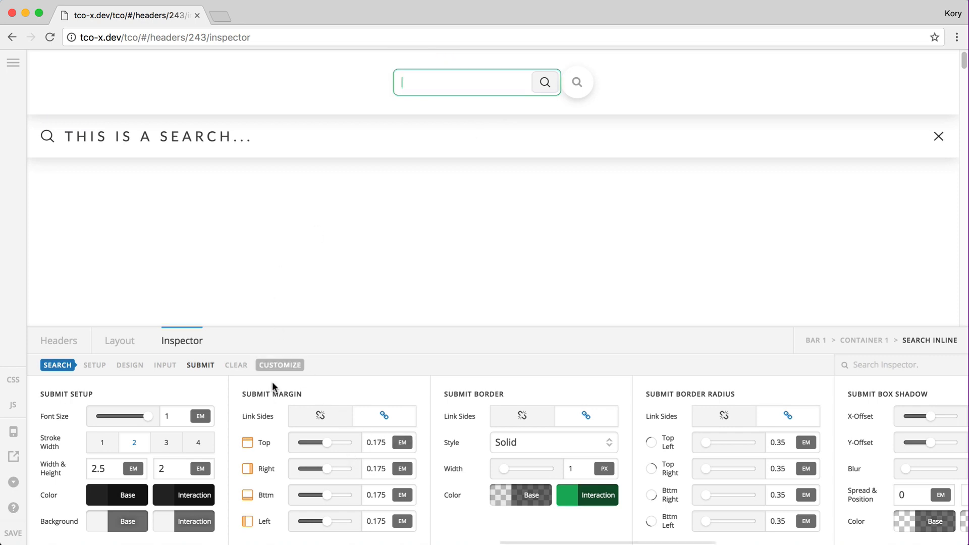
# - Try linked submit margins of 0 em and -1 px on the inline search and return them to 0.175 em
pyautogui.click(379, 441)
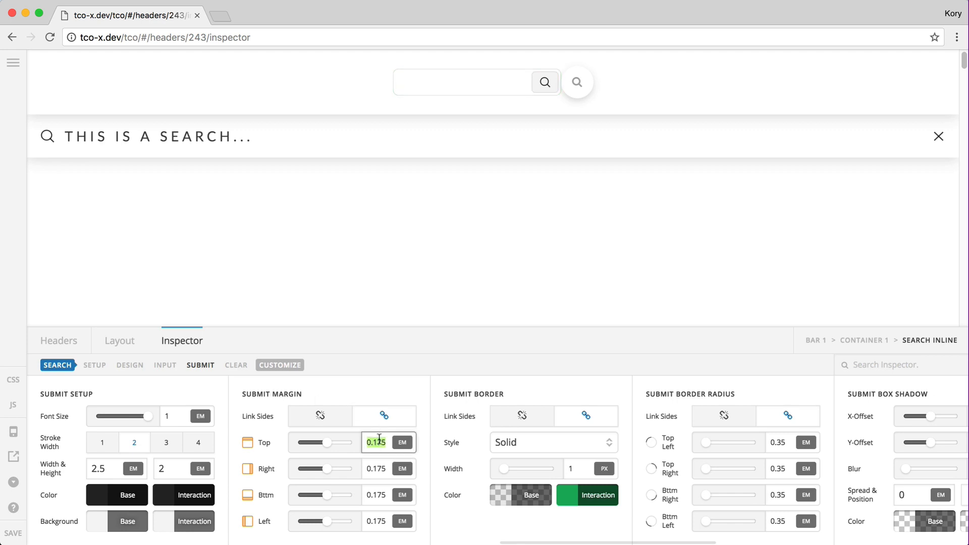
pyautogui.write('0')
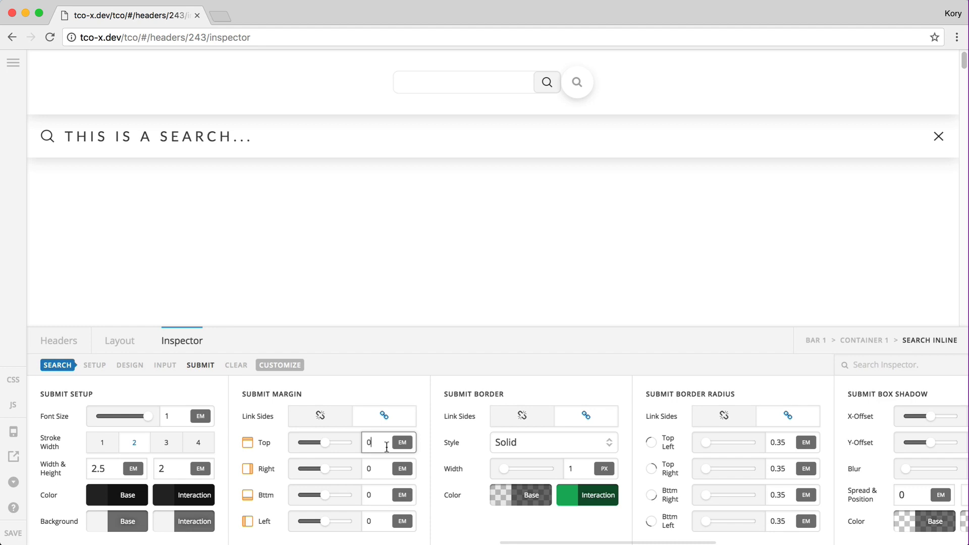
pyautogui.click(339, 417)
pyautogui.click(368, 417)
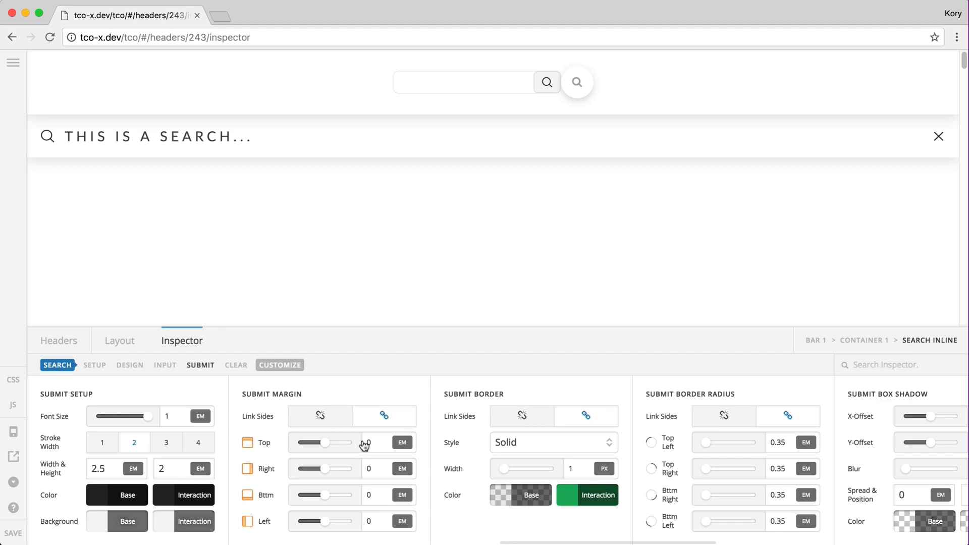
pyautogui.click(379, 448)
pyautogui.write('-1px')
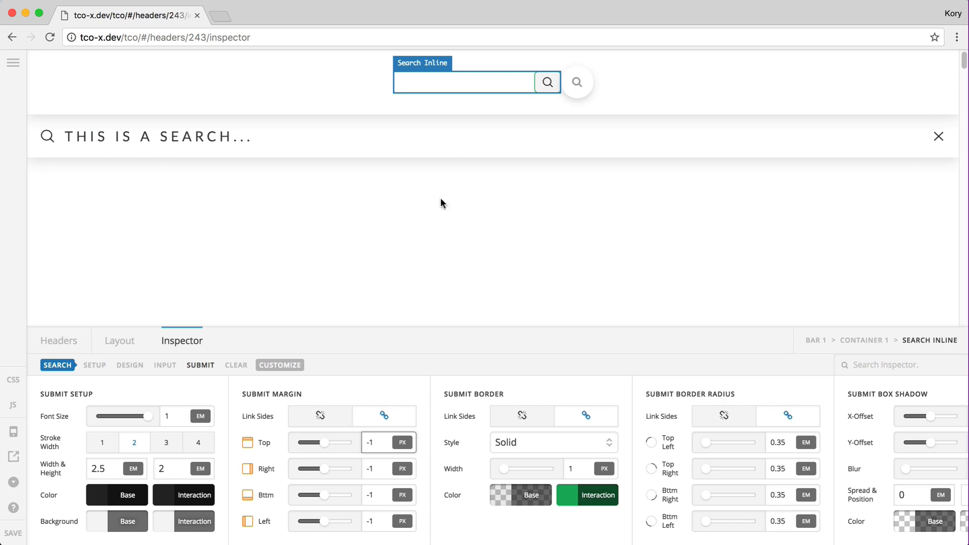
pyautogui.click(384, 447)
pyautogui.write('0')
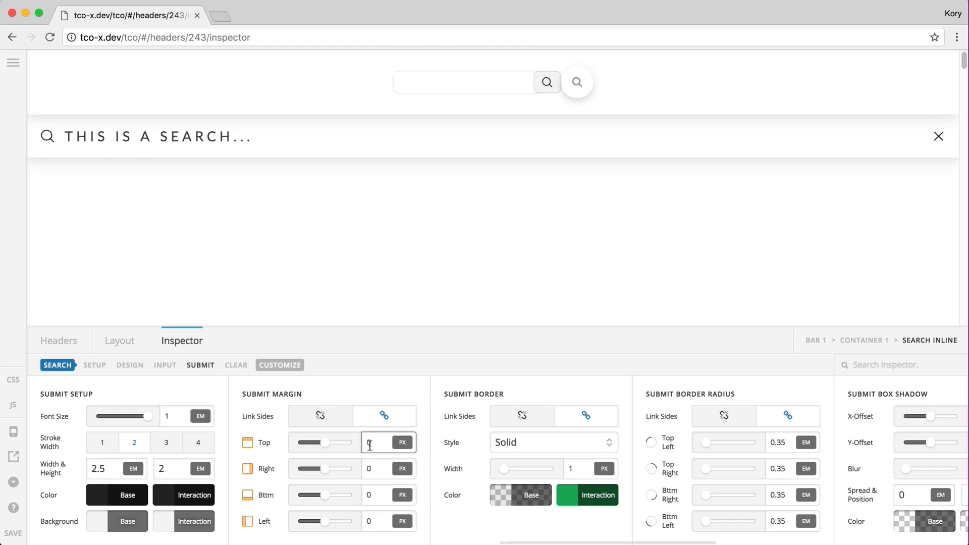
pyautogui.doubleClick(373, 440)
pyautogui.write('0.175em')
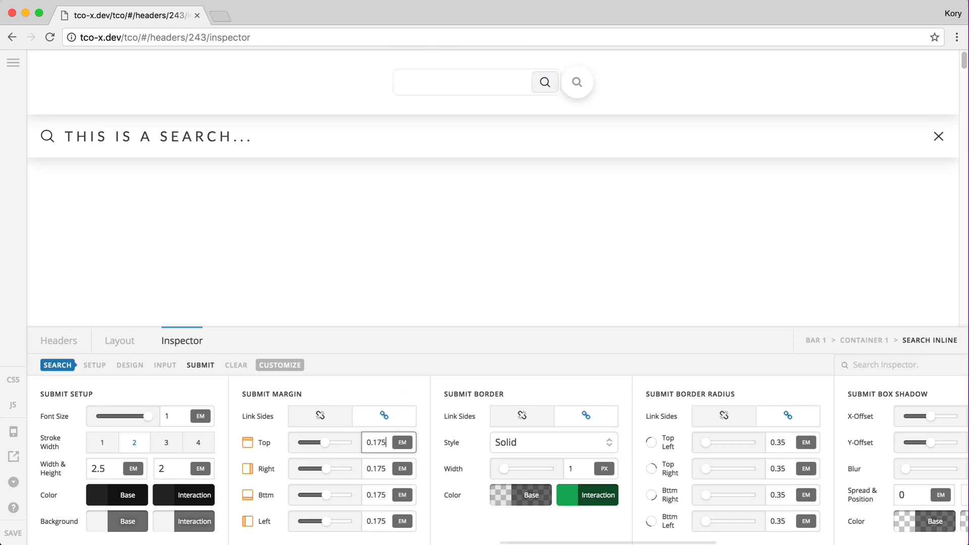
# - Enter "asdfasdf" in the inline search and replace it with "super duper long search that goes for a long time"
pyautogui.click(475, 77)
pyautogui.write('asdfasdf')
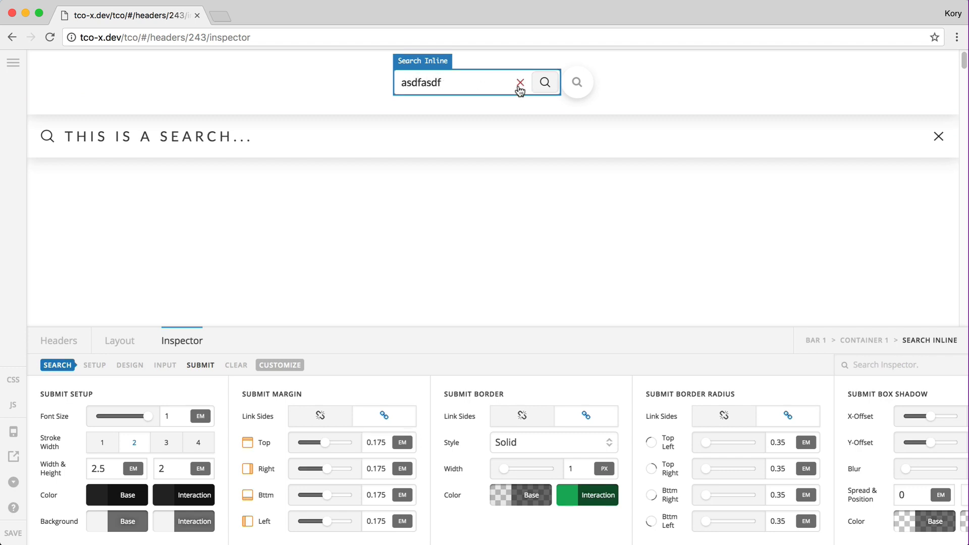
pyautogui.press('super+a')
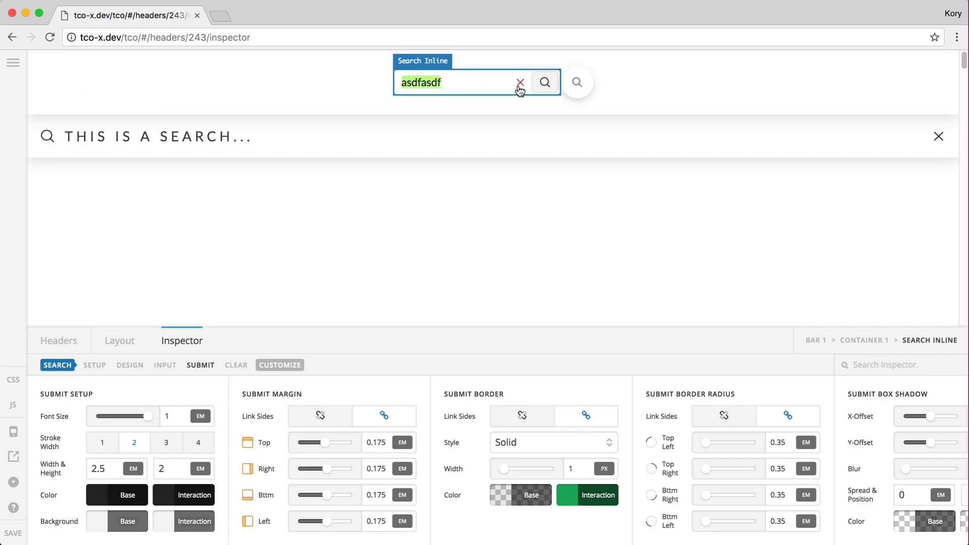
pyautogui.write('super duper long sea')
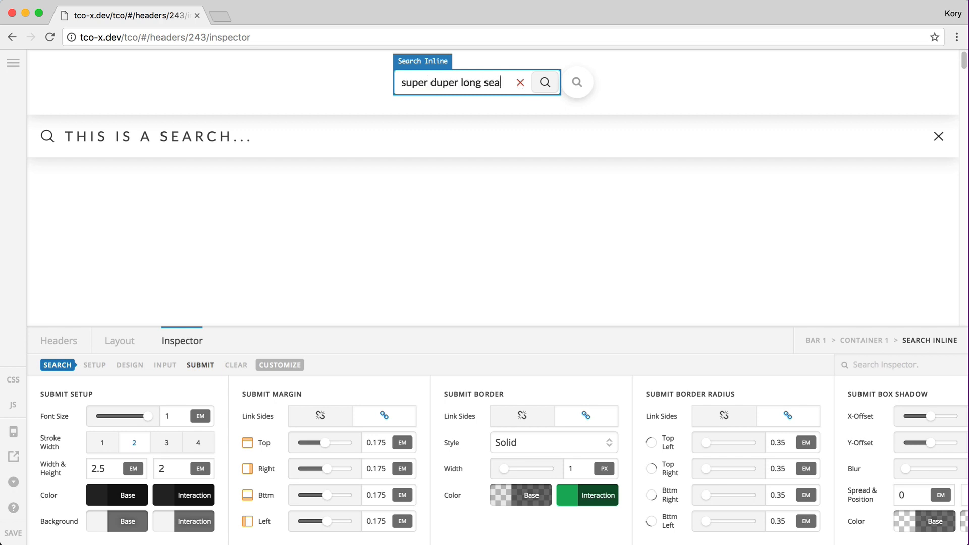
pyautogui.write('rch that goes for a lon')
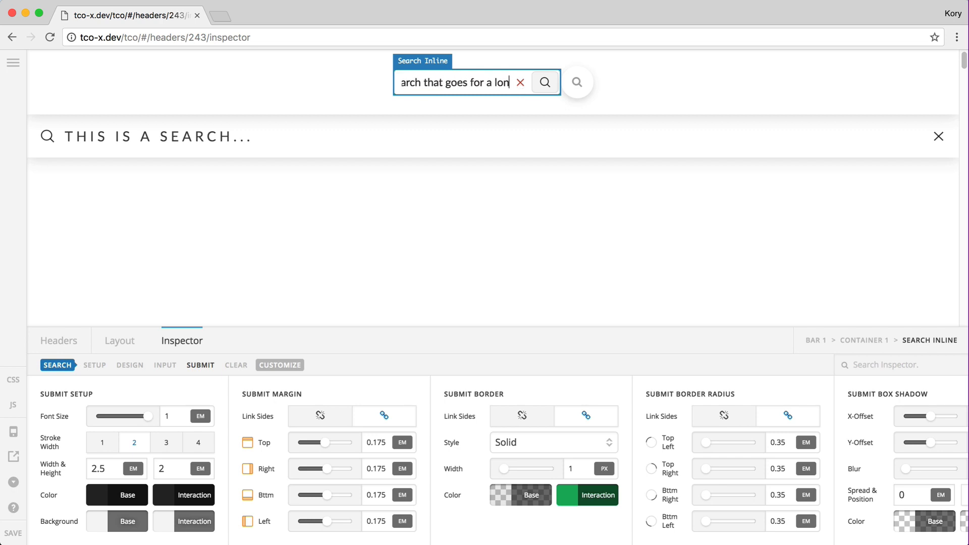
pyautogui.write('g time')
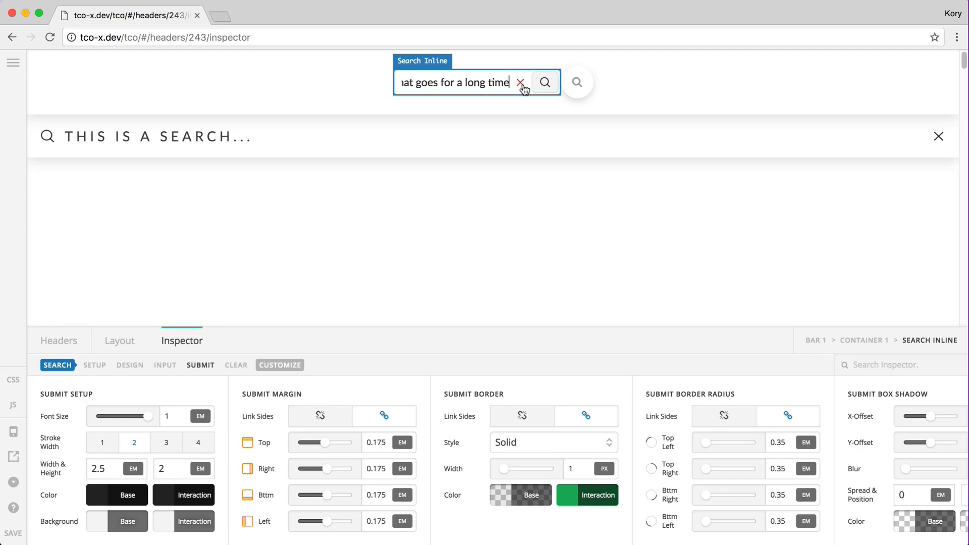
# - In the inline search's clear settings, try a clear button height of 3 em and return it to 2 em
pyautogui.click(236, 365)
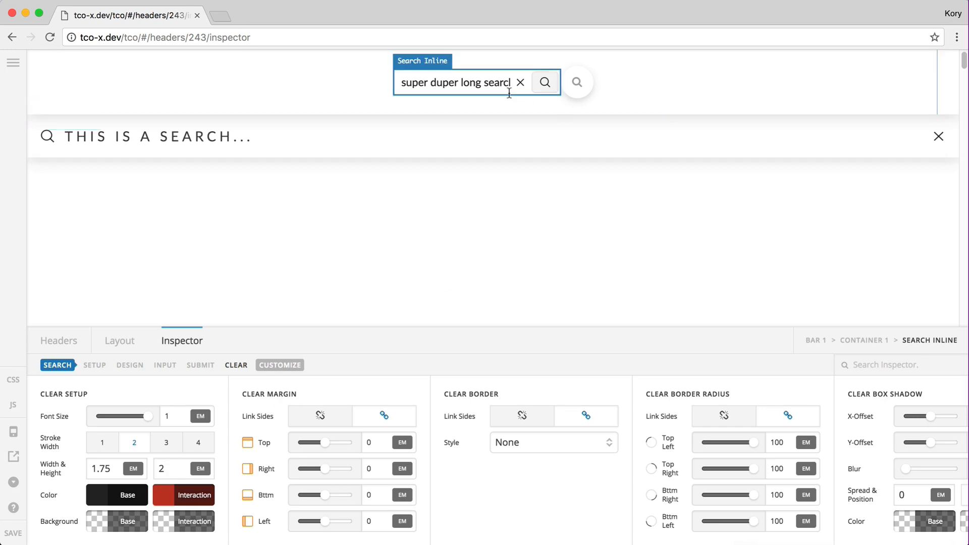
pyautogui.doubleClick(172, 468)
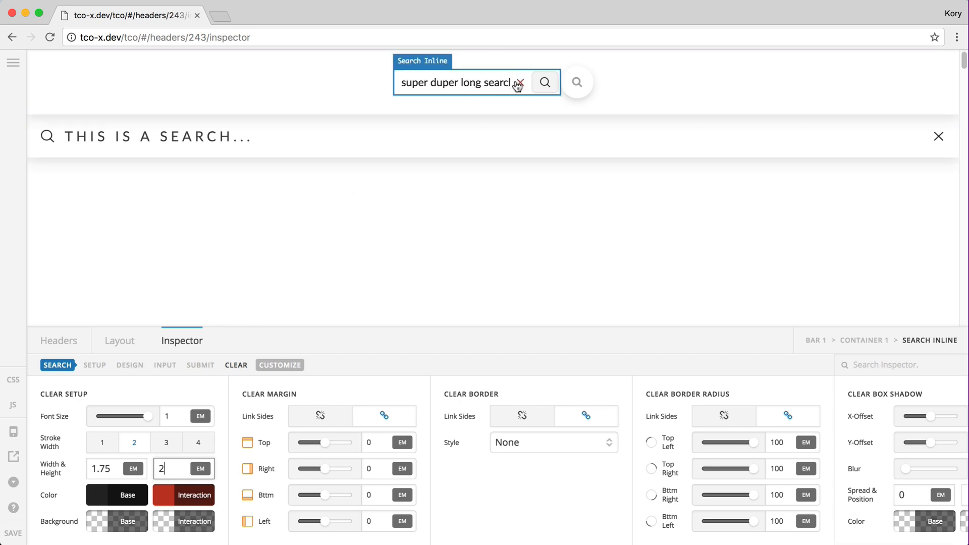
pyautogui.press('Up')
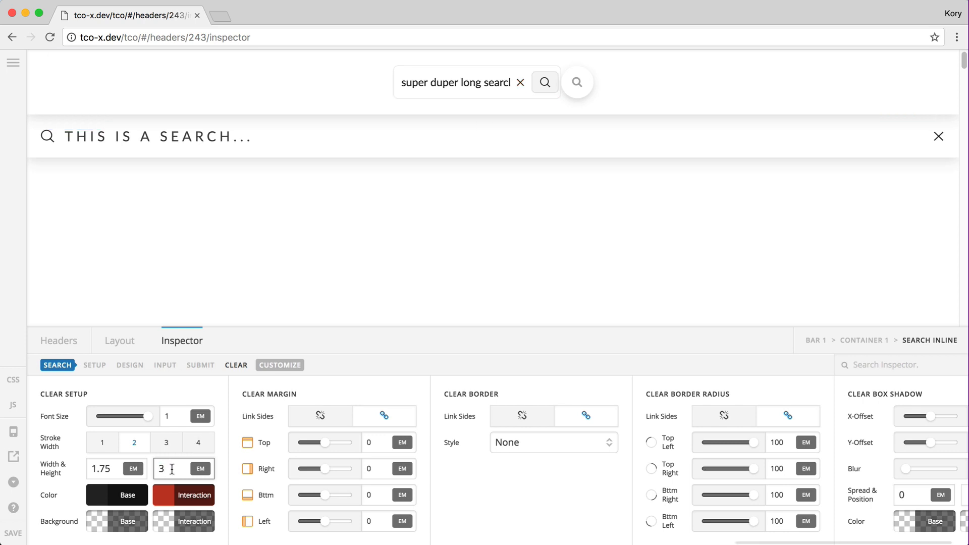
pyautogui.press('Down')
# - Try a clear button width of 3 em on the inline search, check the long search text, and restore 1.75 em
pyautogui.doubleClick(114, 468)
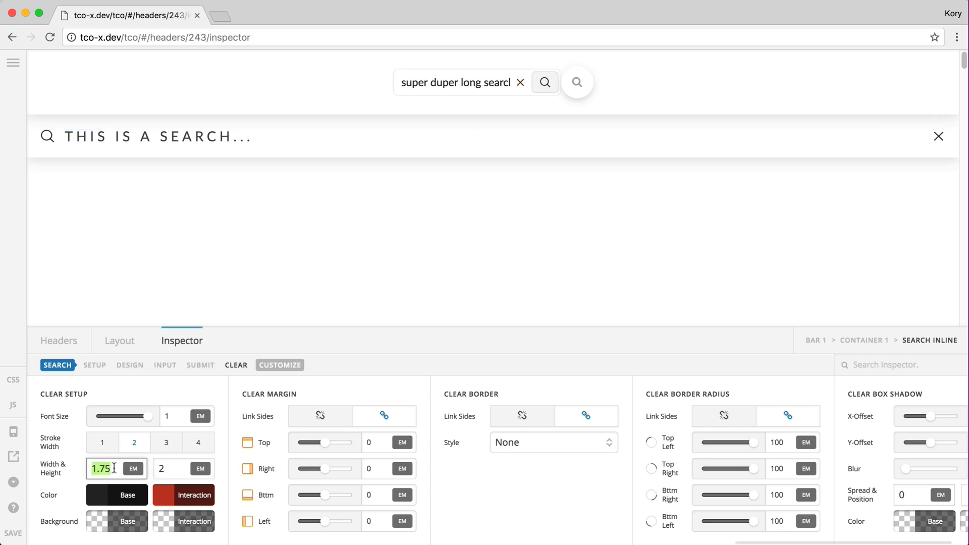
pyautogui.write('3')
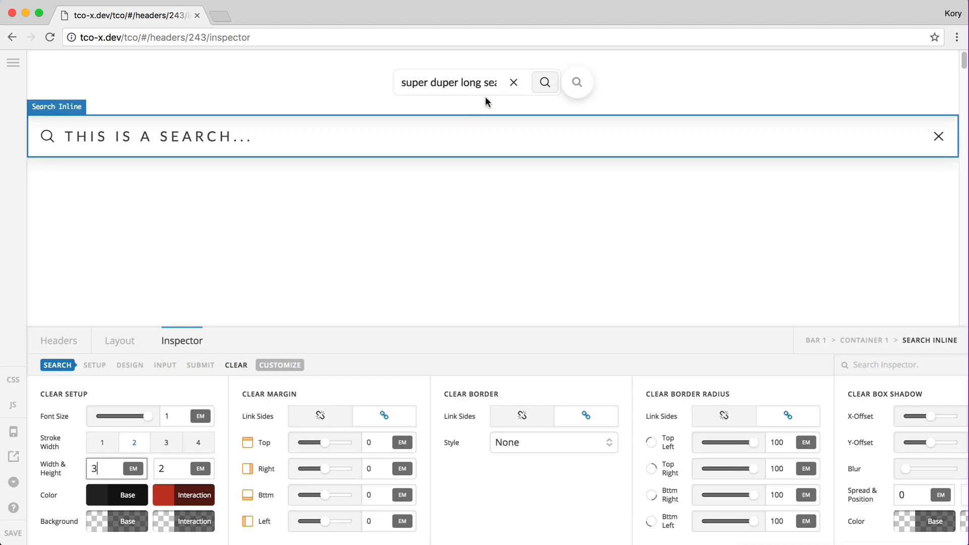
pyautogui.hscroll(5, 472, 80)
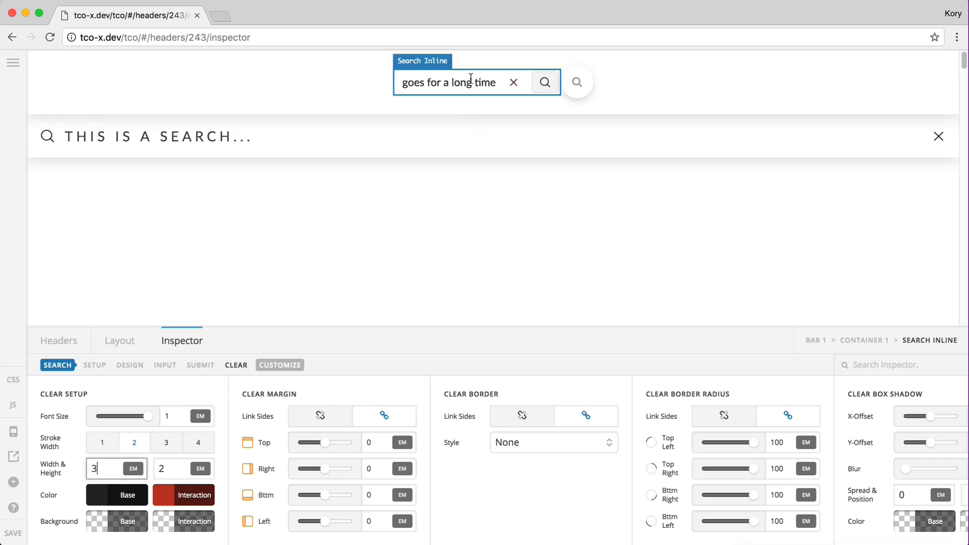
pyautogui.doubleClick(95, 468)
pyautogui.write('1.75')
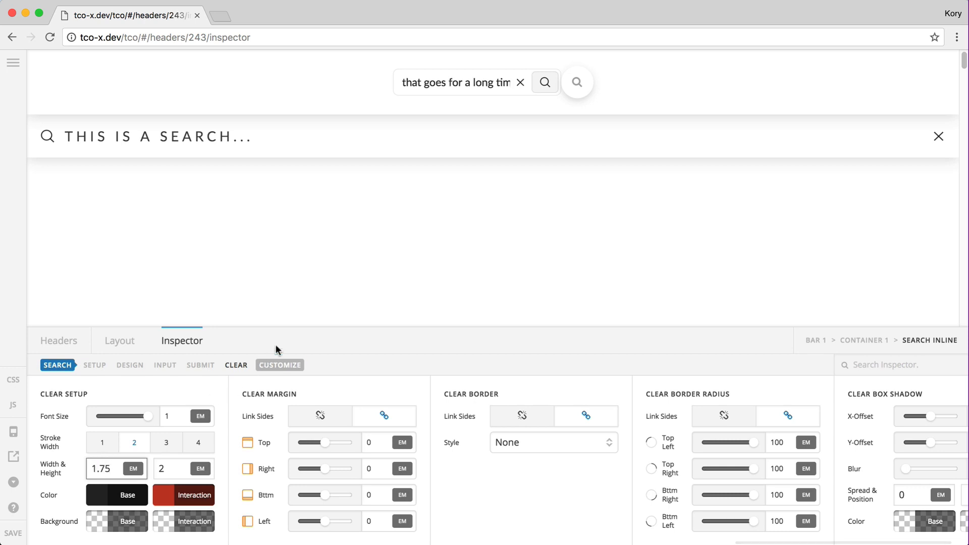